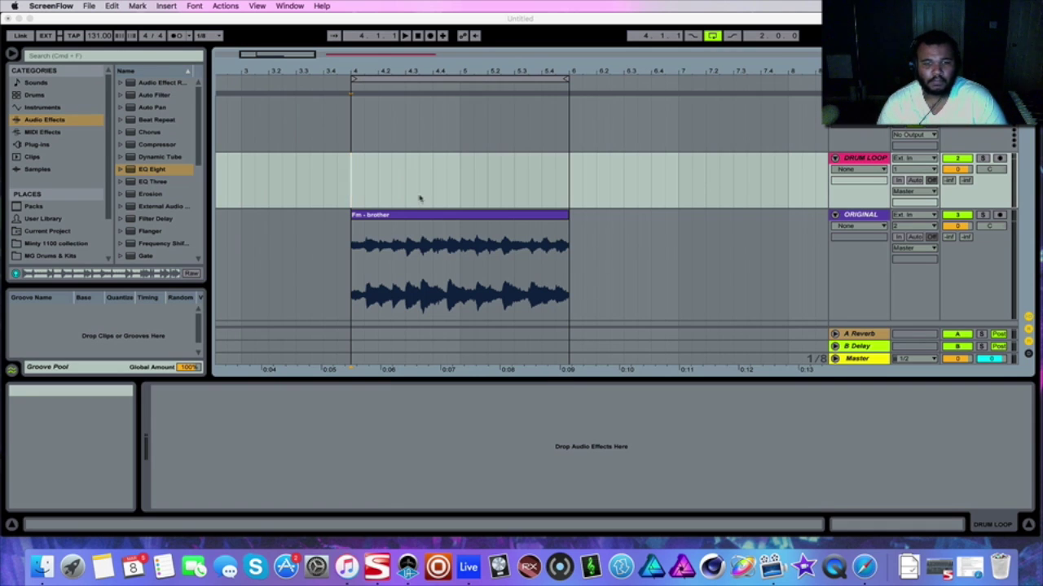
Move the Fm - brother clip on the ORIGINAL track to start at bar 5 and shift the two-bar loop region to match
{"action": "left_click", "coordinate": [446, 214]}
{"action": "left_click_drag", "start_coordinate": [496, 221], "coordinate": [606, 222]}
{"action": "left_click", "coordinate": [405, 36]}
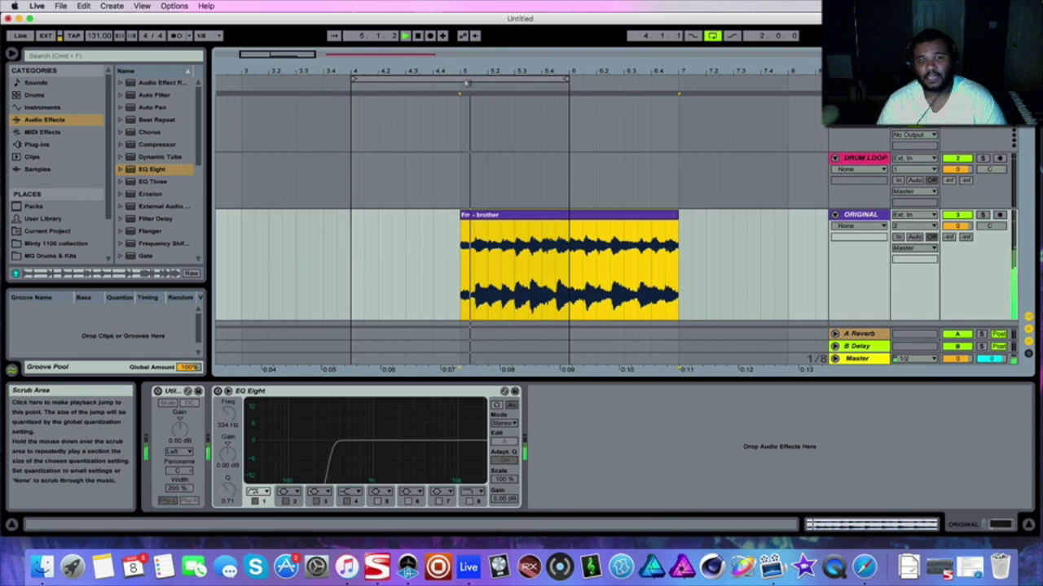
{"action": "left_click", "coordinate": [417, 35]}
{"action": "left_click_drag", "start_coordinate": [433, 77], "coordinate": [542, 77]}
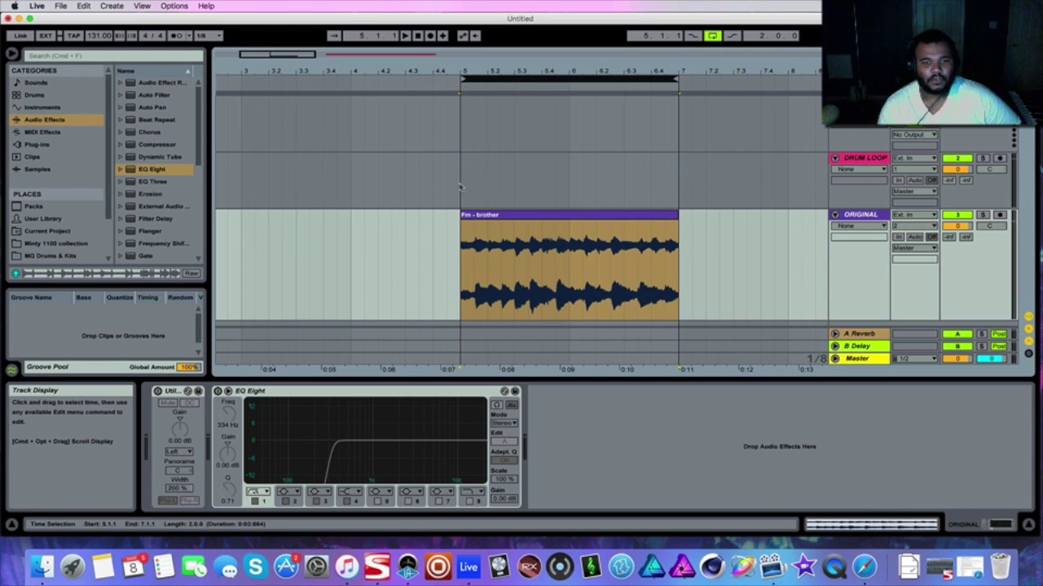
Play the looped Fm - brother clip from bar 5 to hear it without its effects
{"action": "left_click", "coordinate": [460, 187]}
{"action": "left_click", "coordinate": [404, 35]}
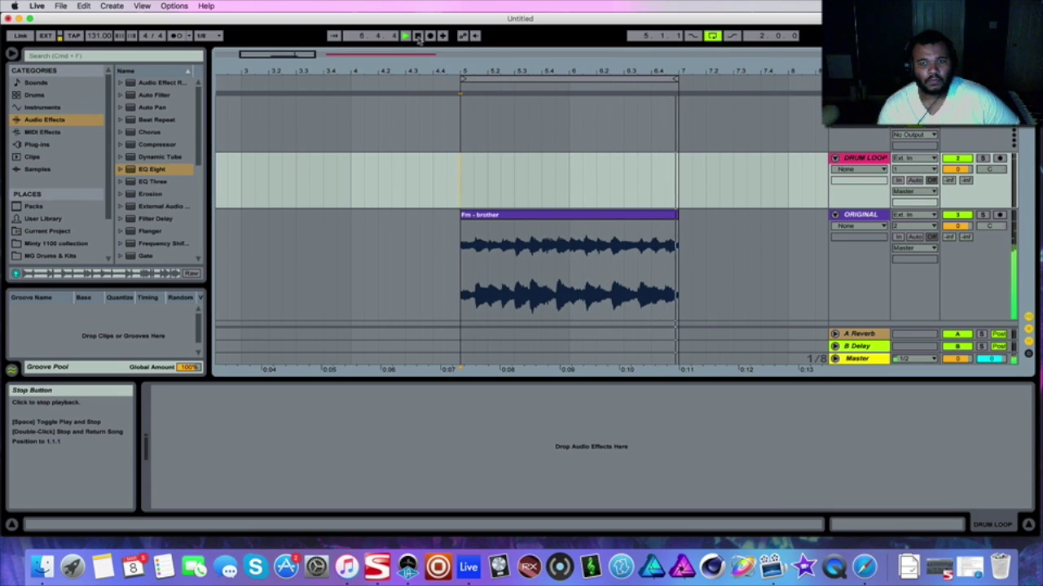
{"action": "left_click", "coordinate": [417, 36]}
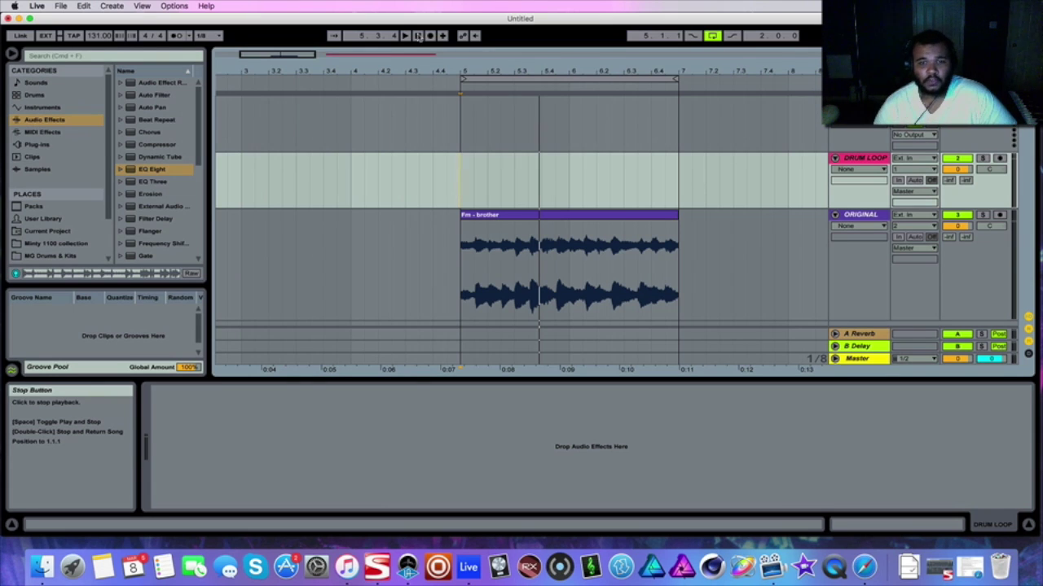
{"action": "left_click", "coordinate": [405, 37]}
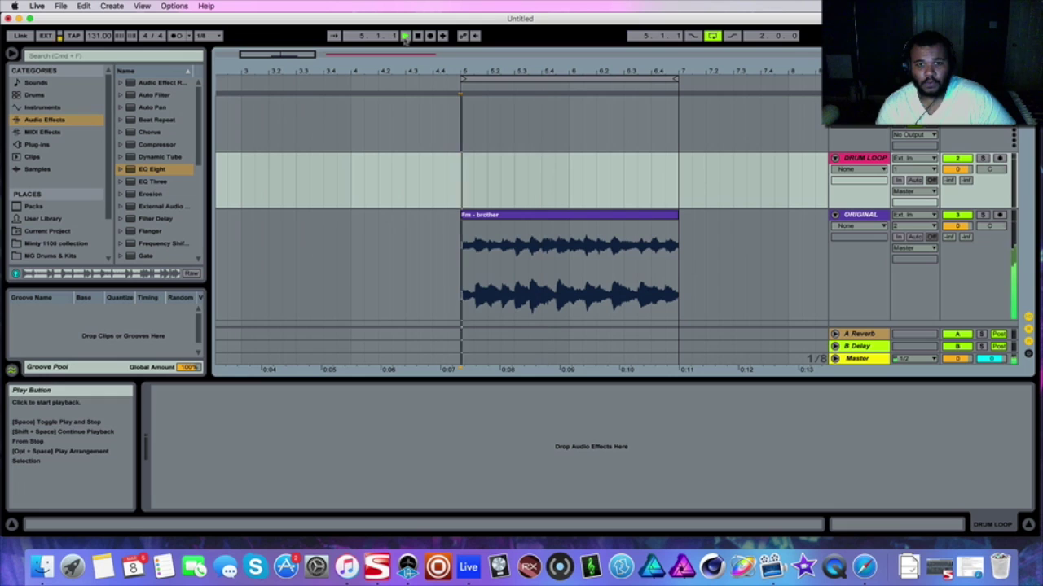
{"action": "right_click", "coordinate": [609, 218]}
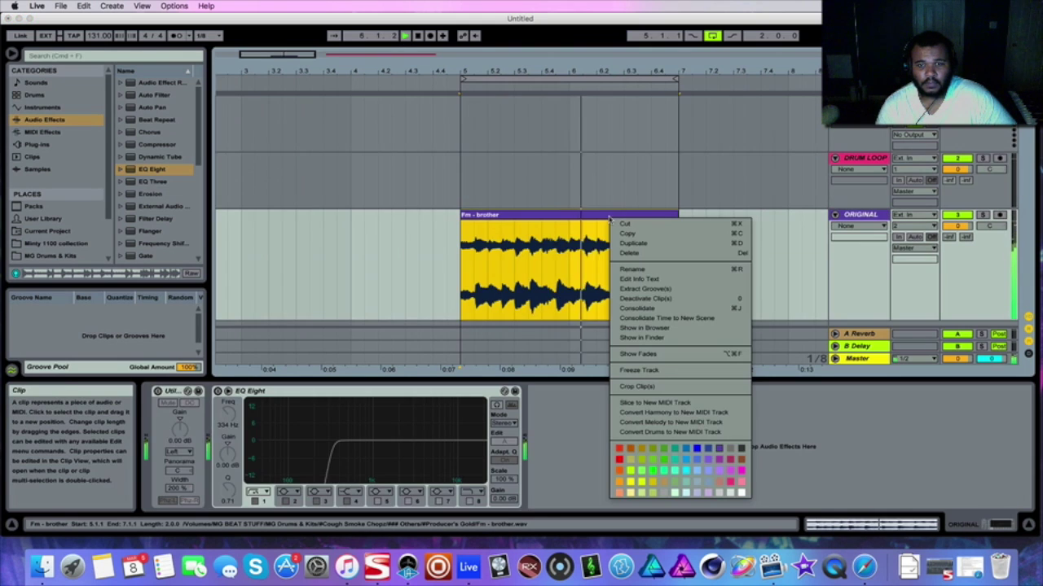
{"action": "key", "text": "Escape"}
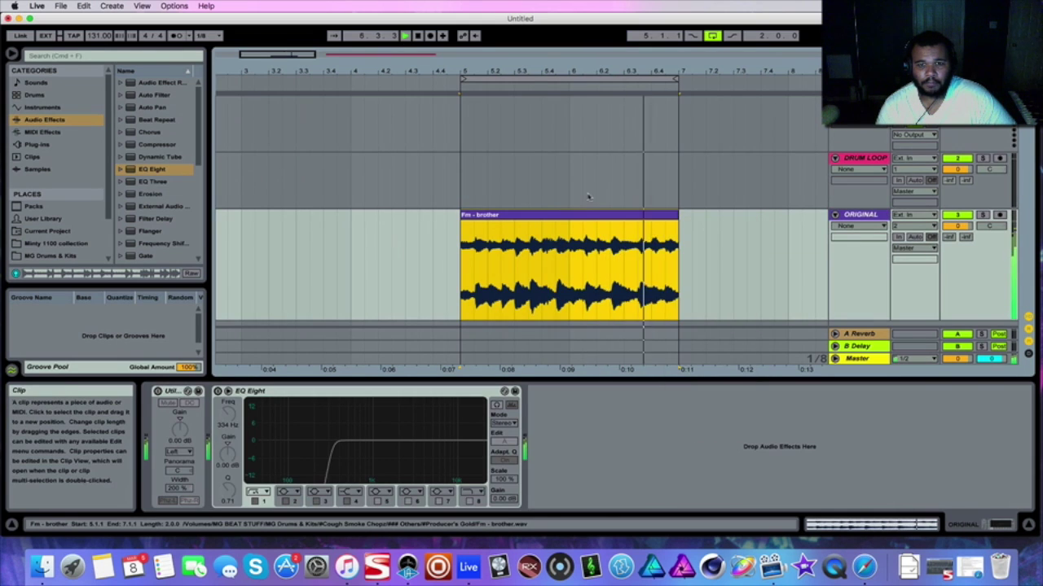
{"action": "left_click", "coordinate": [418, 35]}
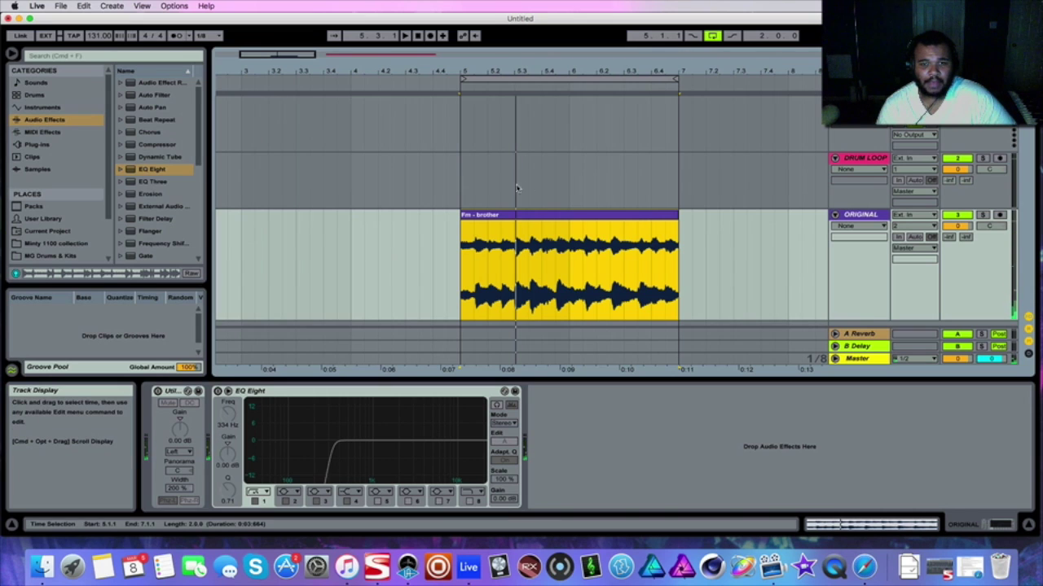
Switch on the Utility and EQ Eight devices on the ORIGINAL track while the loop plays
{"action": "left_click", "coordinate": [158, 392]}
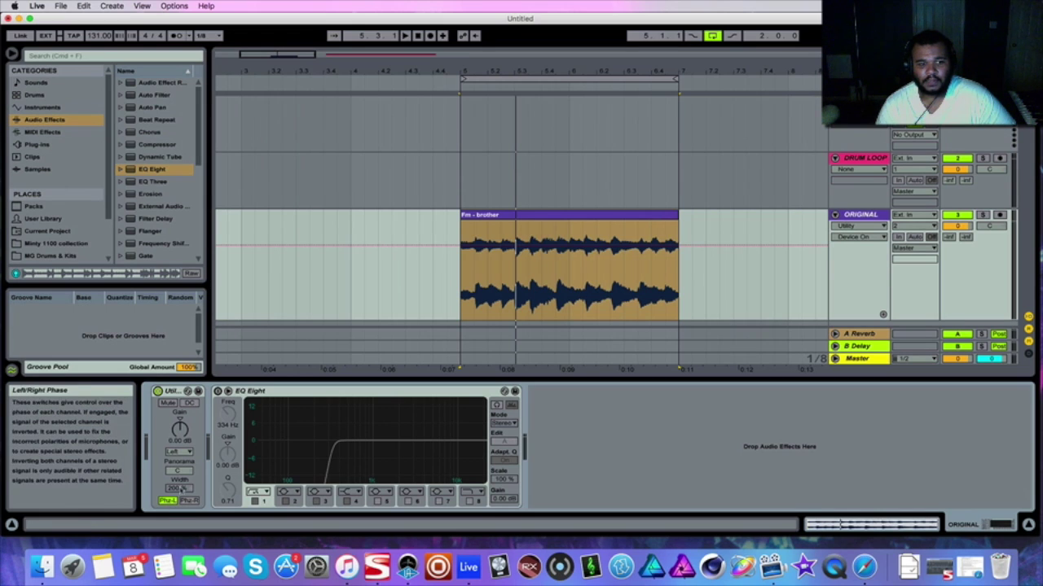
{"action": "left_click", "coordinate": [405, 38]}
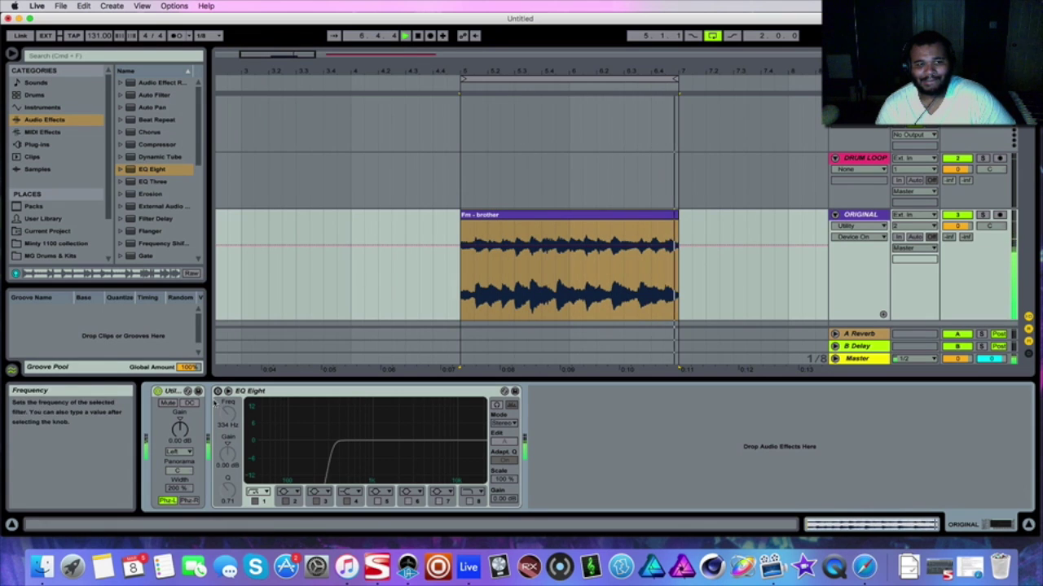
{"action": "left_click", "coordinate": [218, 391]}
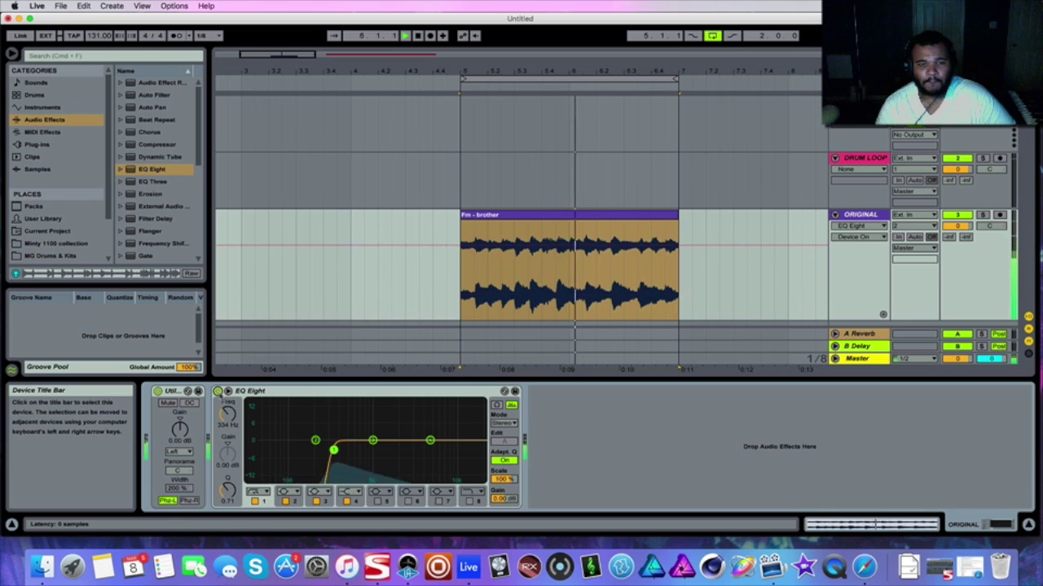
Hide the ORIGINAL track's automation envelope and set EQ Eight's low-cut filter frequency to 228 Hz
{"action": "left_click", "coordinate": [860, 226]}
{"action": "left_click", "coordinate": [851, 233]}
{"action": "mouse_move", "coordinate": [333, 449]}
{"action": "left_mouse_down"}
{"action": "mouse_move", "coordinate": [307, 452]}
{"action": "mouse_move", "coordinate": [320, 448]}
{"action": "left_mouse_up"}
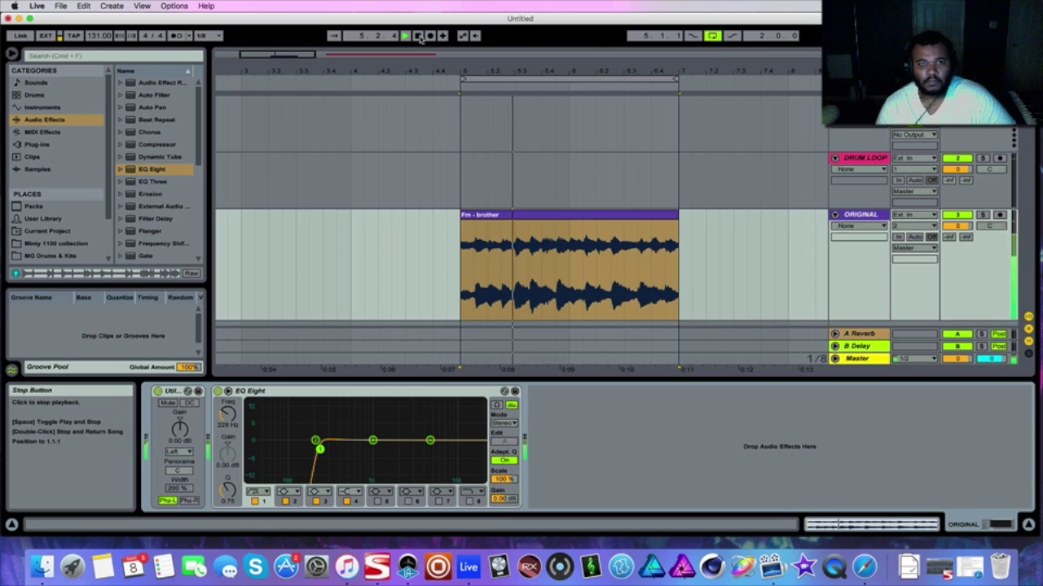
Insert an audio track below ORIGINAL, set its input to Resampling and arm it for recording
{"action": "right_click", "coordinate": [865, 287]}
{"action": "left_click", "coordinate": [929, 377]}
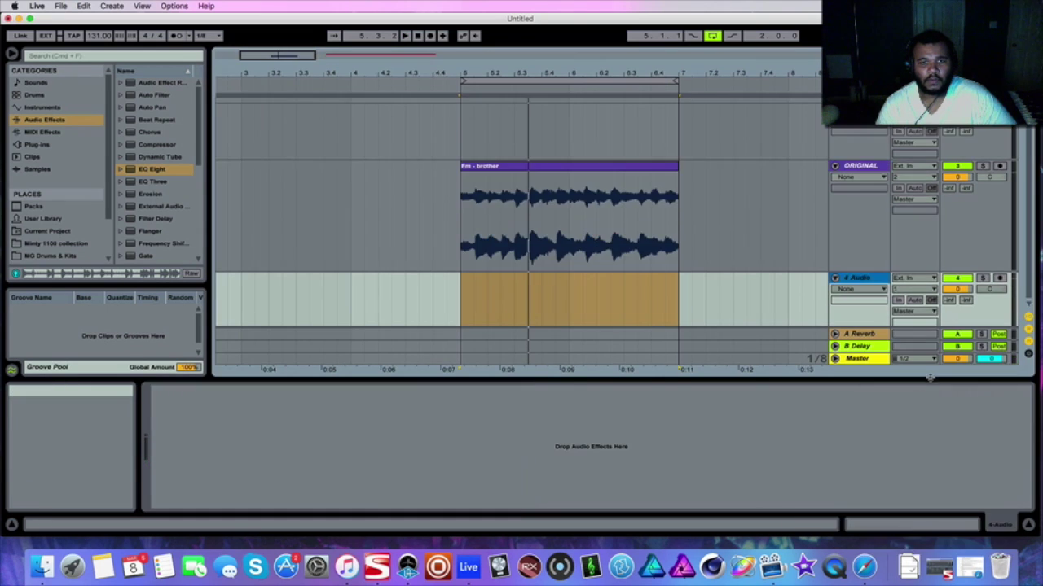
{"action": "left_click", "coordinate": [912, 278]}
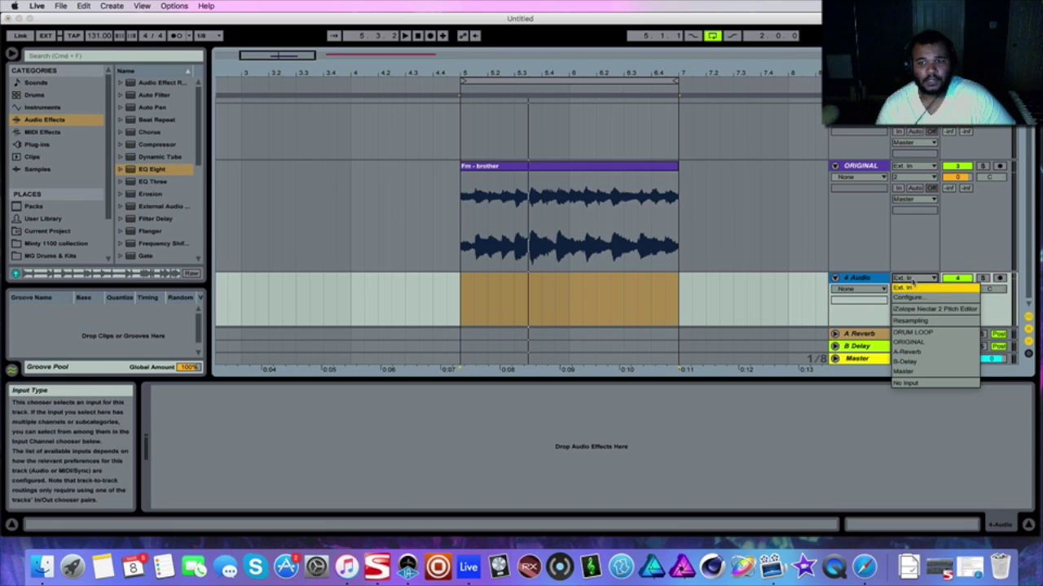
{"action": "left_click", "coordinate": [931, 322]}
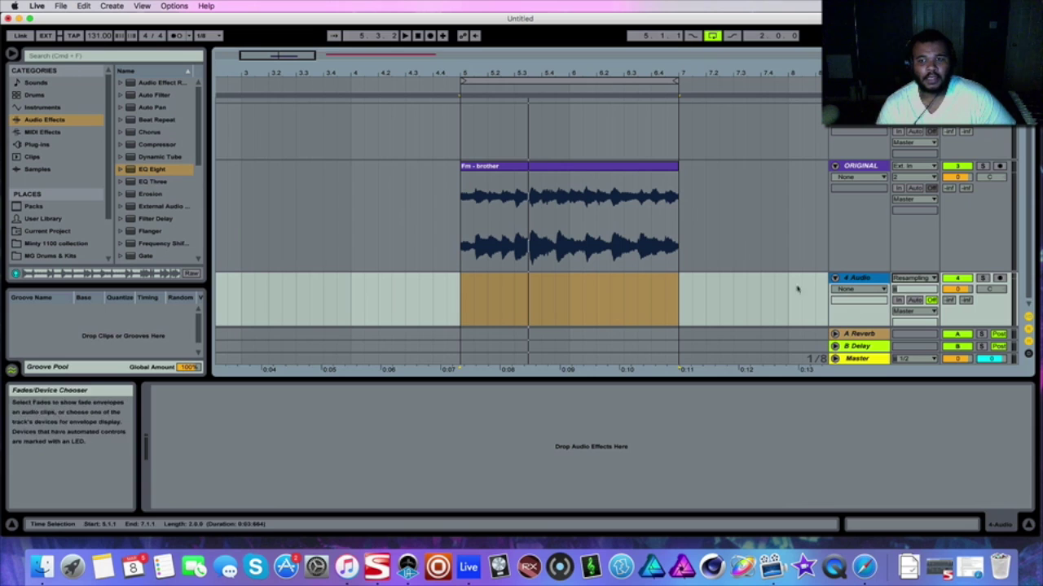
{"action": "left_click", "coordinate": [999, 279]}
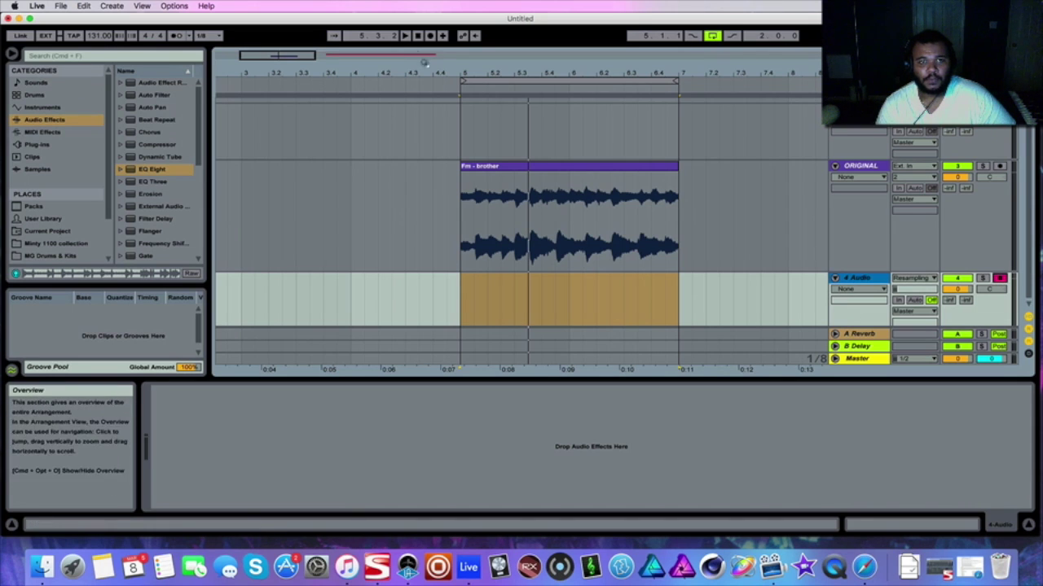
Record the processed loop from bar 5 to bar 7 onto the 4 Audio track
{"action": "left_click", "coordinate": [457, 299]}
{"action": "left_click", "coordinate": [430, 35]}
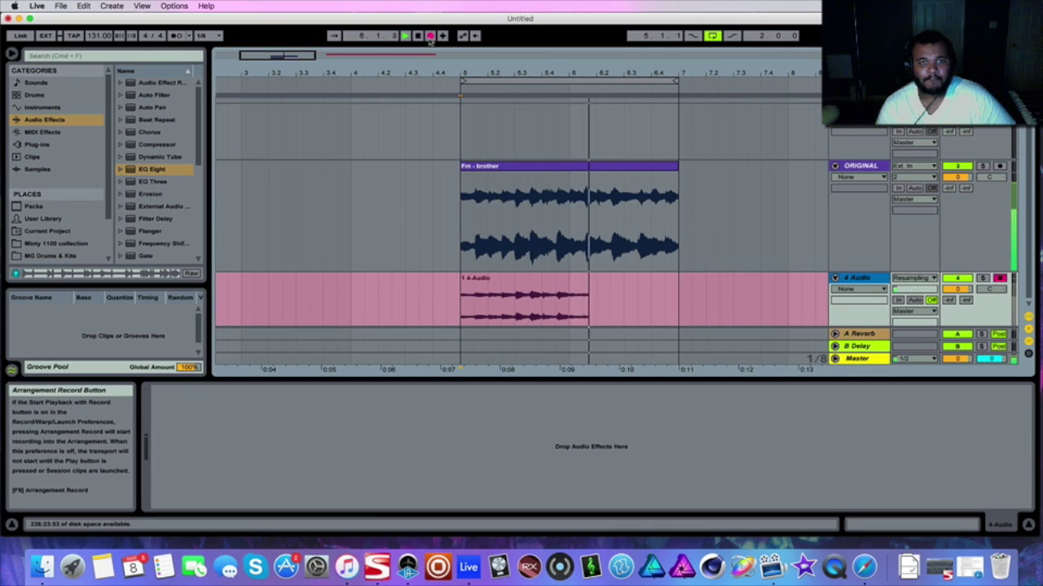
{"action": "left_click", "coordinate": [430, 35]}
{"action": "key", "text": "space"}
{"action": "key", "text": "space"}
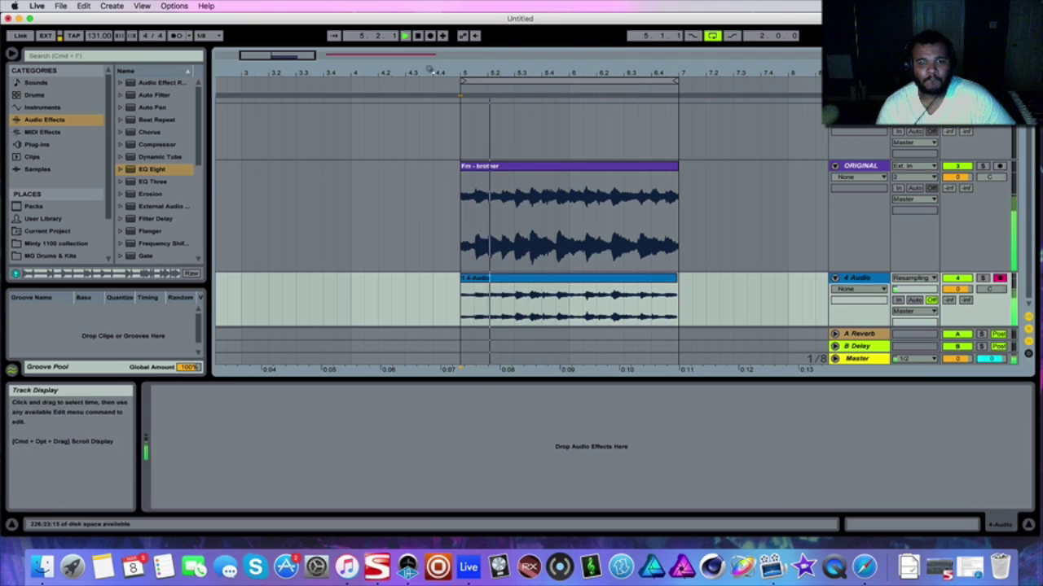
{"action": "key", "text": "space"}
Deactivate and fold the ORIGINAL track, and play the resampled clip on its own
{"action": "left_click", "coordinate": [953, 168]}
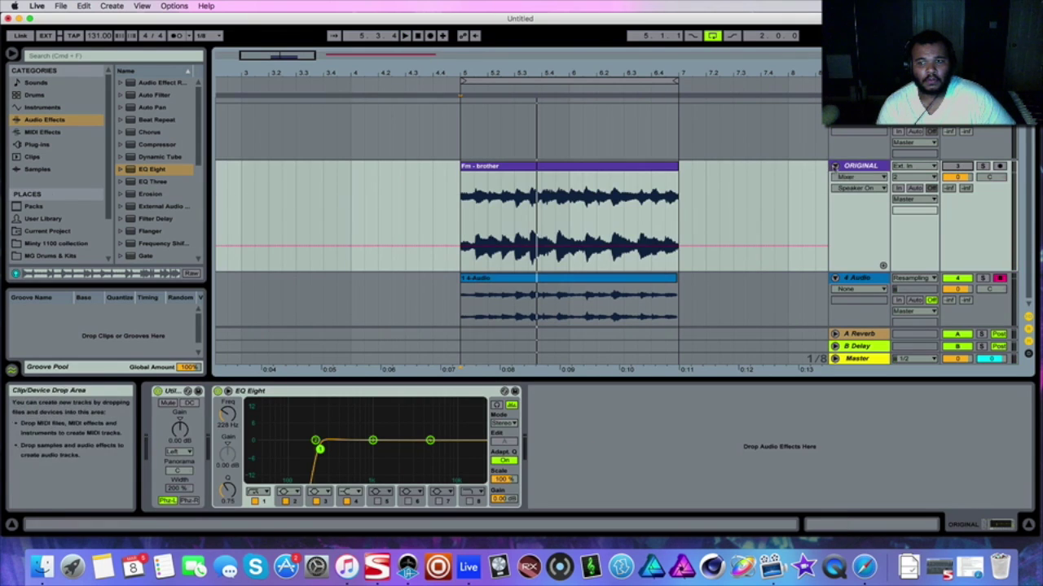
{"action": "left_click", "coordinate": [834, 165]}
{"action": "left_click", "coordinate": [405, 36]}
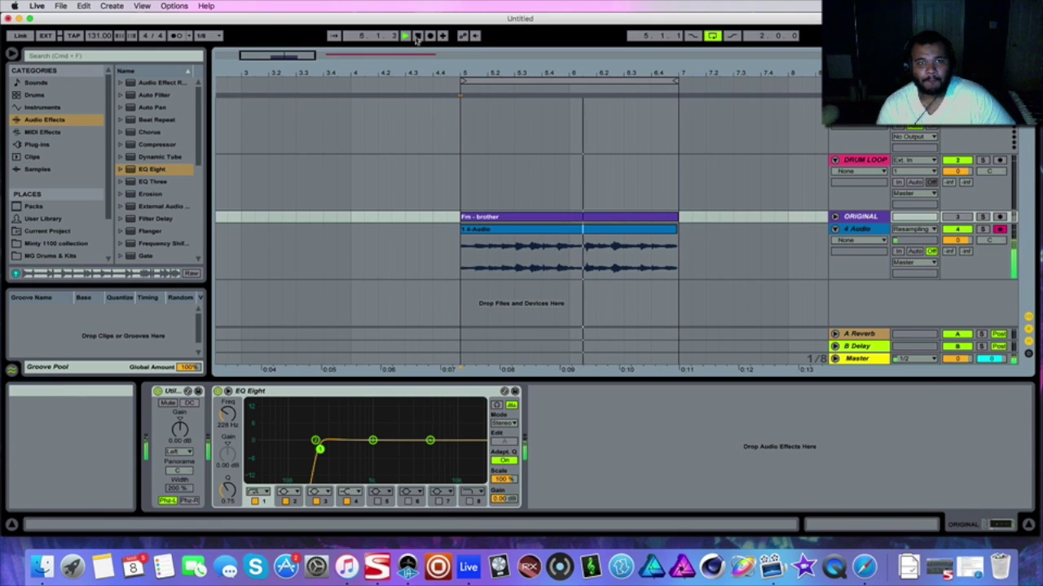
{"action": "left_click", "coordinate": [417, 36]}
Try to convert the resampled clip's harmony to a new MIDI track, and open the resulting clip in the note editor
{"action": "right_click", "coordinate": [595, 227]}
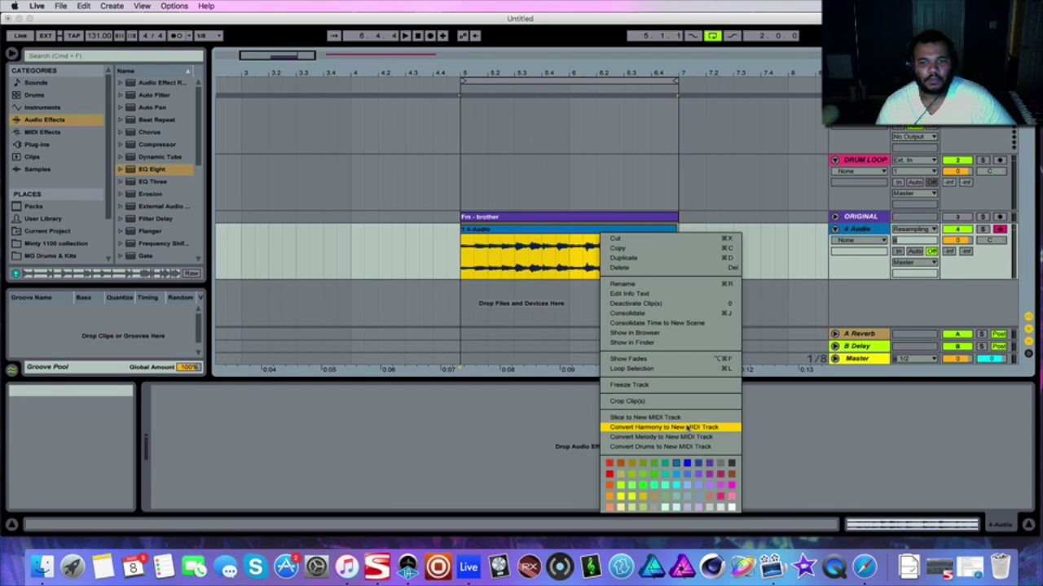
{"action": "left_click", "coordinate": [711, 428]}
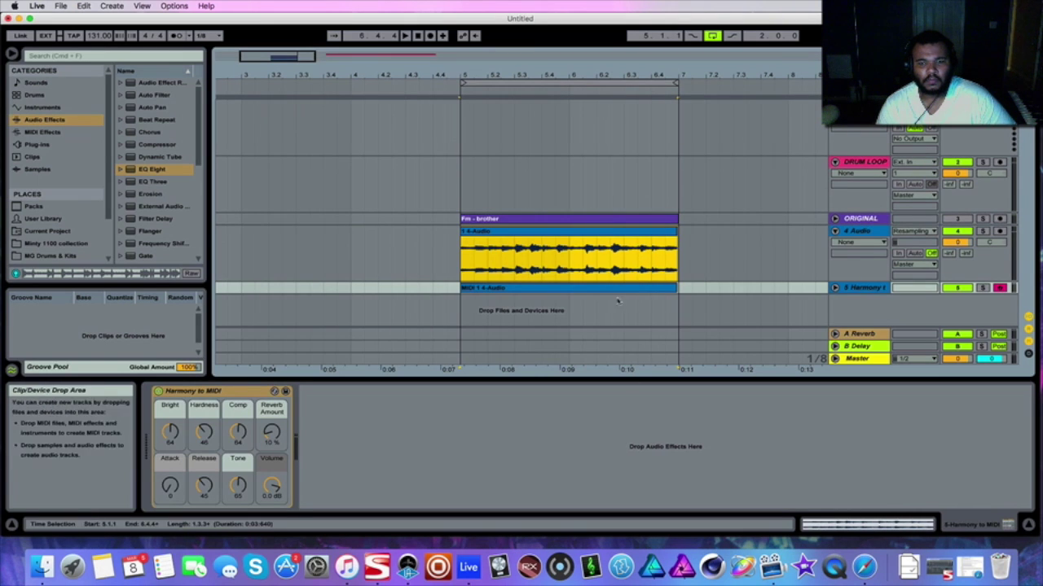
{"action": "left_click", "coordinate": [834, 288]}
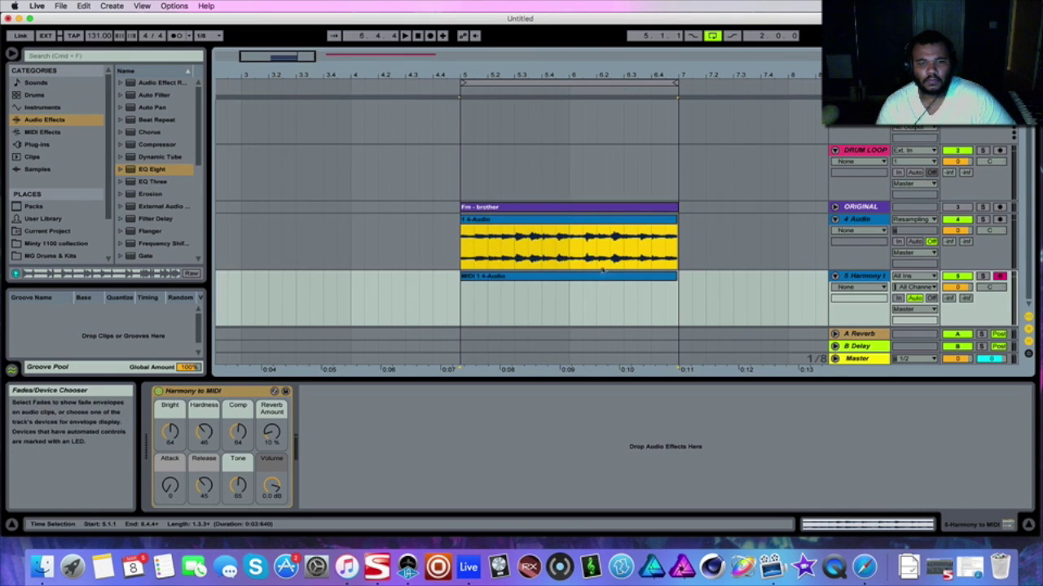
{"action": "left_click", "coordinate": [536, 287]}
{"action": "left_click", "coordinate": [539, 280]}
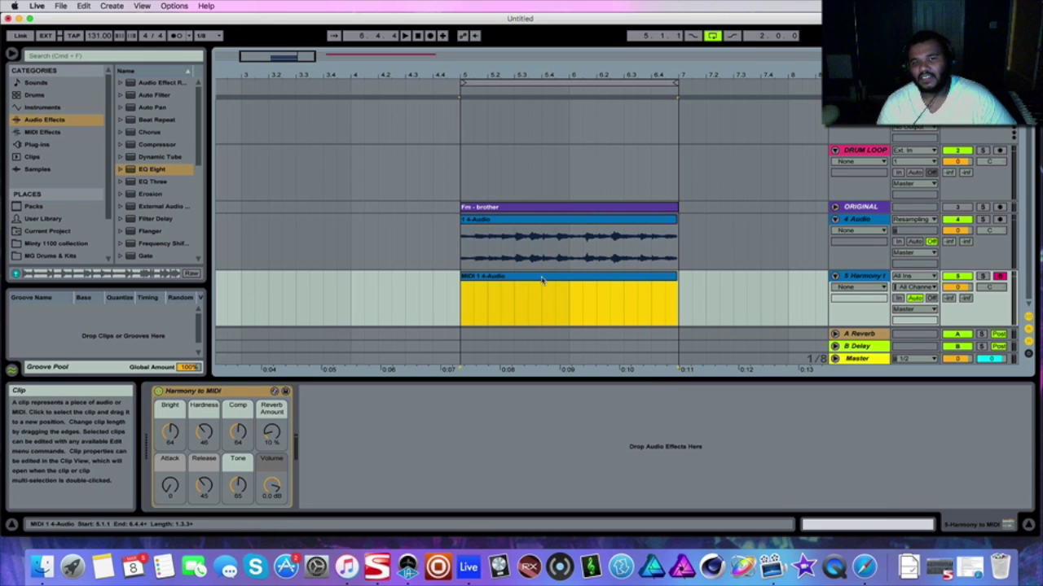
{"action": "double_click", "coordinate": [544, 279]}
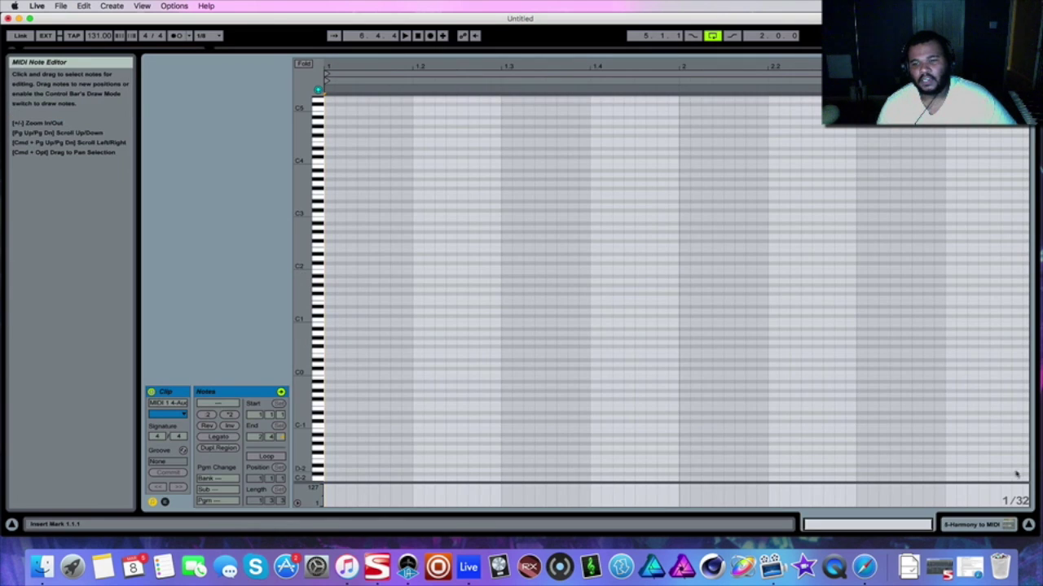
Return to the arrangement and delete the 5 Harmony to MIDI track
{"action": "left_click", "coordinate": [978, 524]}
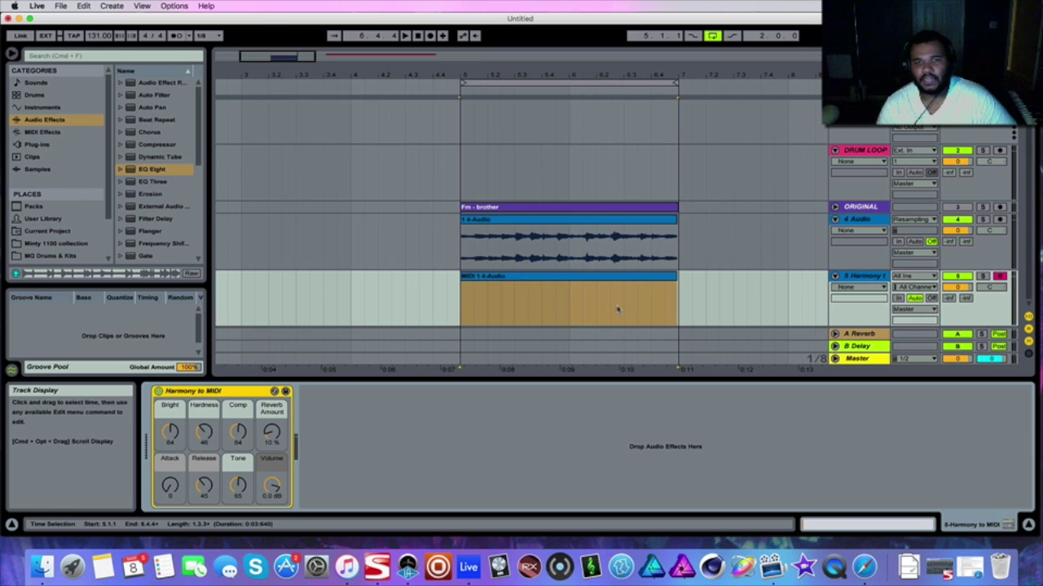
{"action": "right_click", "coordinate": [862, 276]}
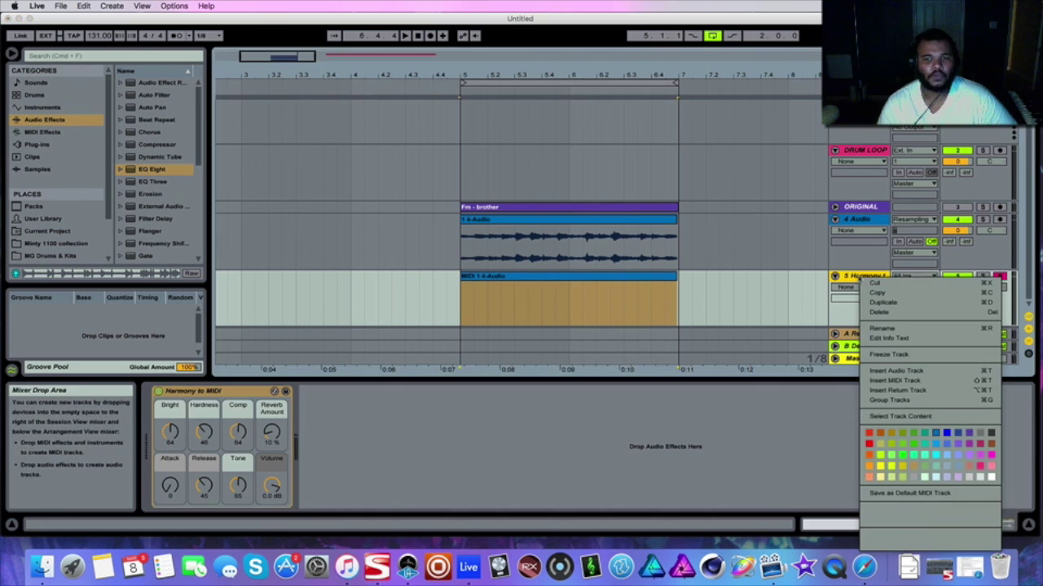
{"action": "left_click", "coordinate": [900, 313]}
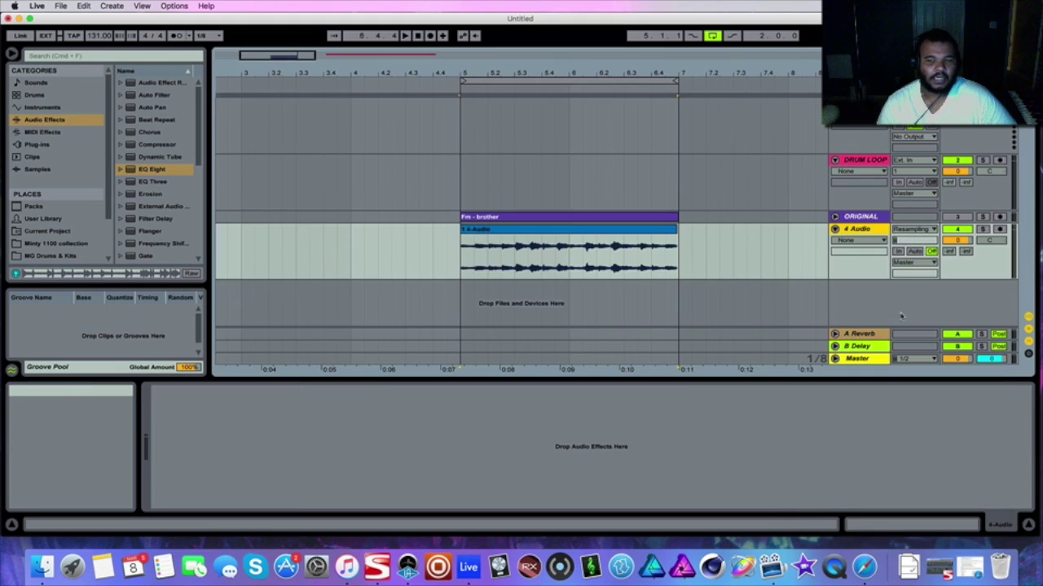
Unfold the ORIGINAL track and consolidate its Fm - brother clip
{"action": "left_click", "coordinate": [834, 219]}
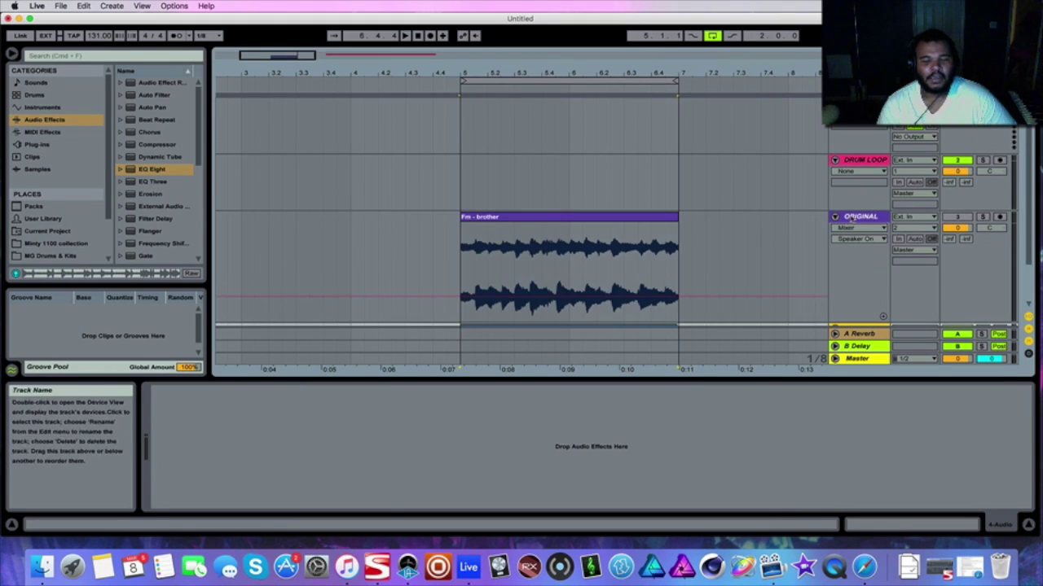
{"action": "right_click", "coordinate": [524, 219]}
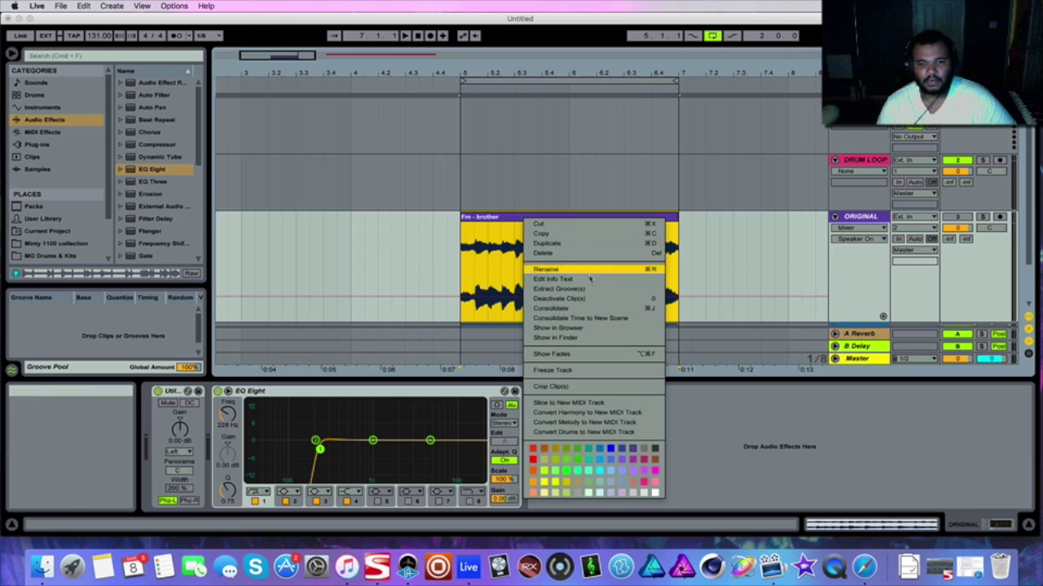
{"action": "left_click", "coordinate": [593, 308]}
{"action": "scroll", "coordinate": [713, 273], "scroll_direction": "down", "scroll_amount": 2}
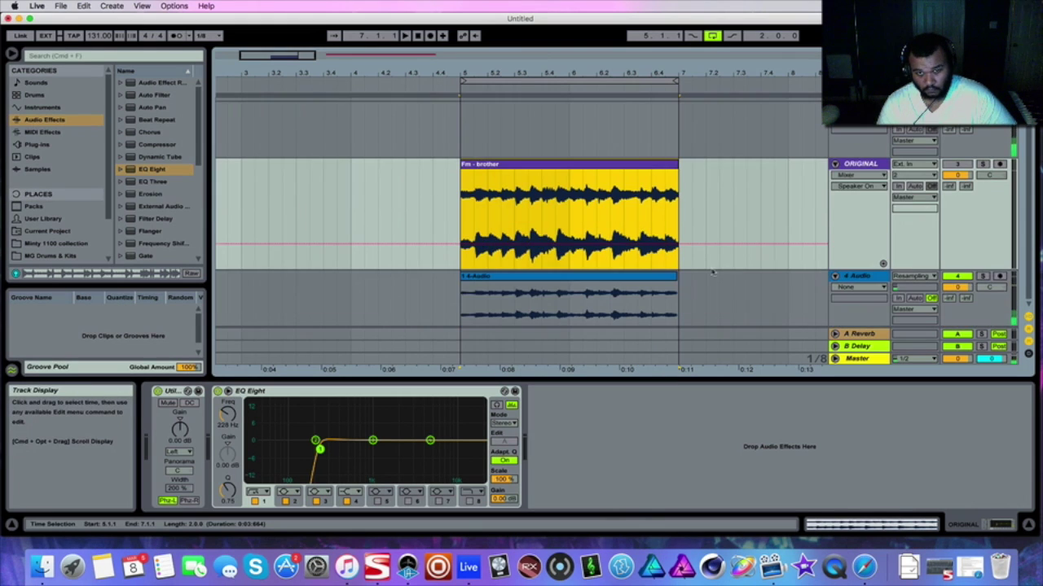
Convert the harmony of the Fm - brother clip to a new MIDI track and unfold that track
{"action": "right_click", "coordinate": [852, 163]}
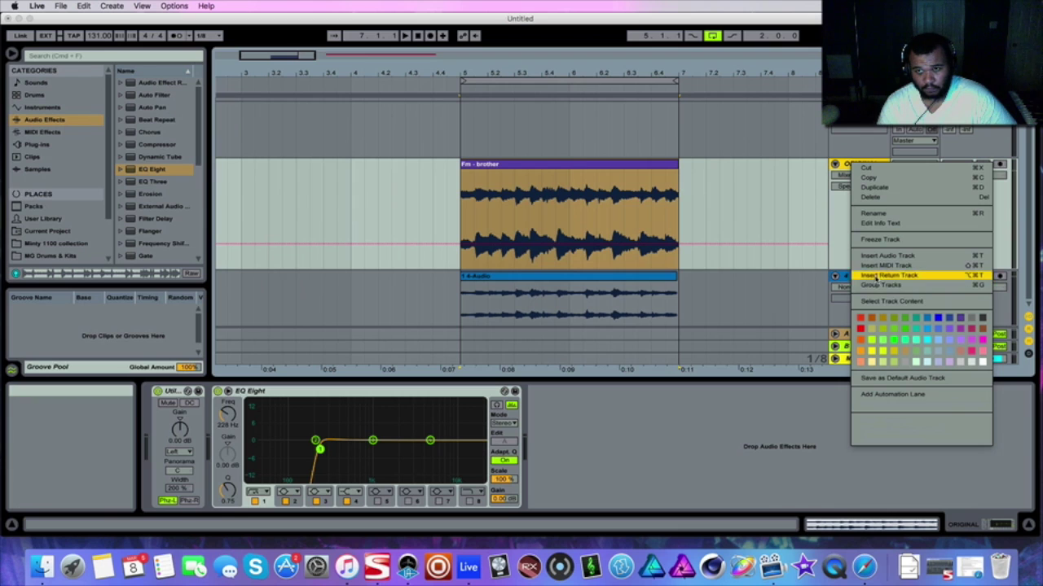
{"action": "right_click", "coordinate": [581, 162]}
{"action": "left_click", "coordinate": [683, 356]}
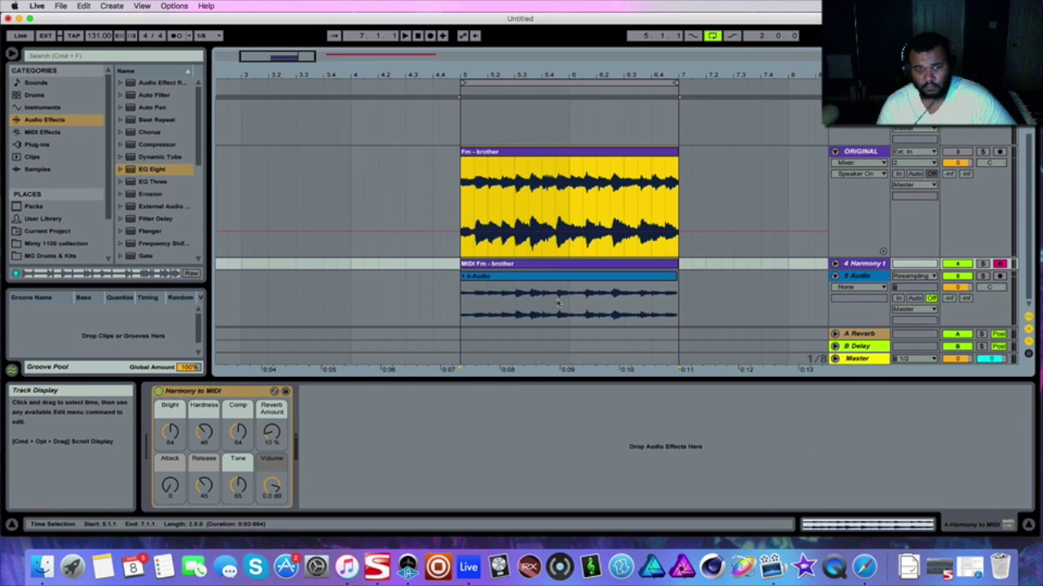
{"action": "left_click", "coordinate": [834, 264]}
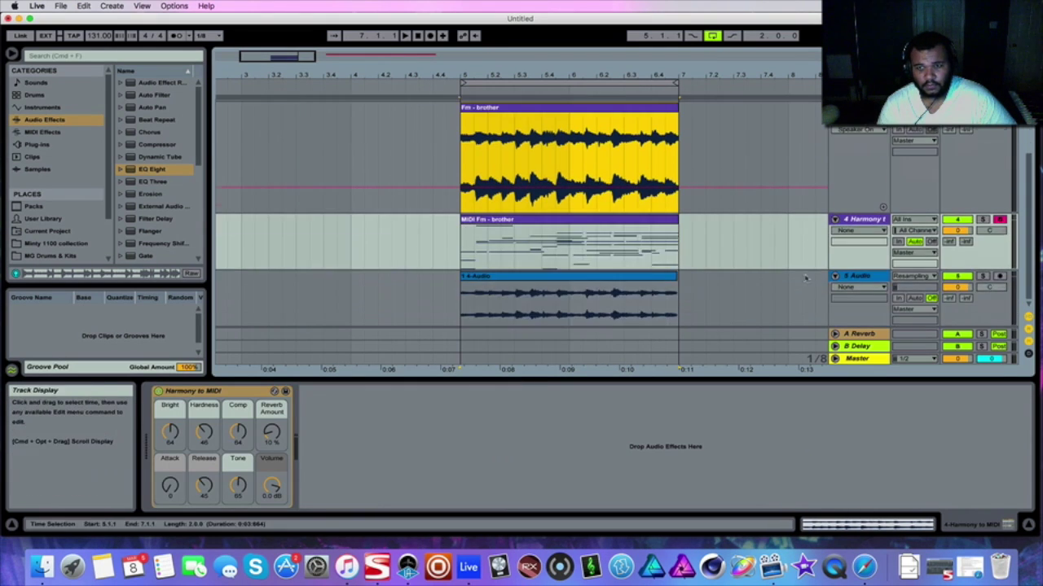
Delete the 5 Audio track and place the playback start at the beginning of the Fm - brother clip
{"action": "left_click", "coordinate": [866, 278]}
{"action": "right_click", "coordinate": [866, 278]}
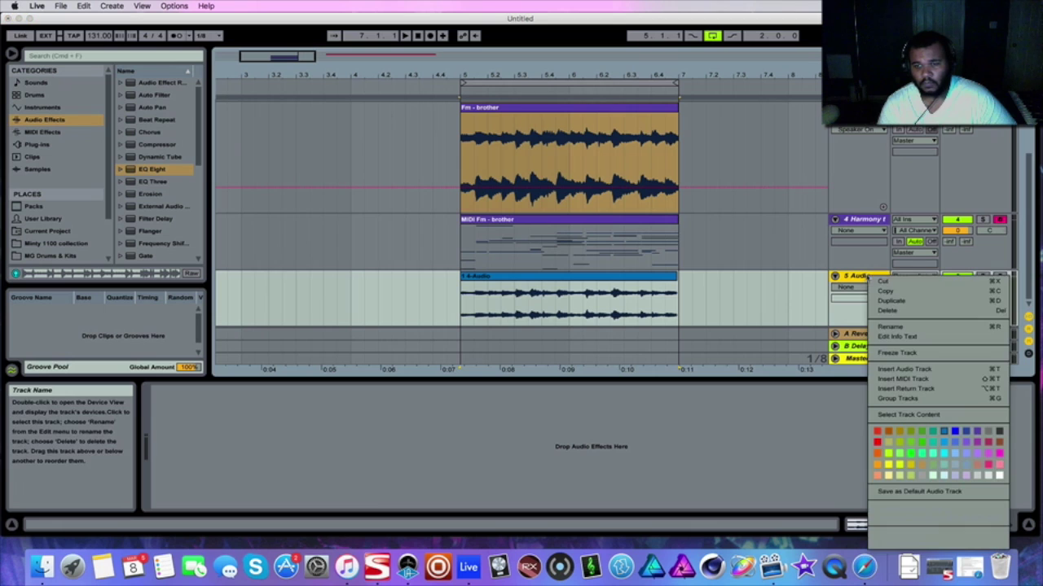
{"action": "left_click", "coordinate": [896, 306]}
{"action": "left_click", "coordinate": [460, 163]}
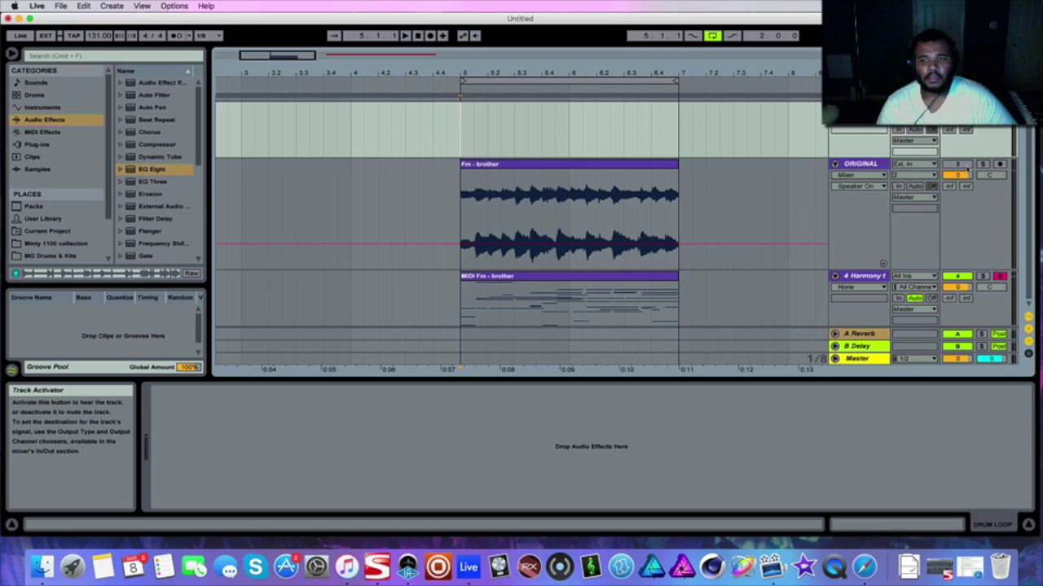
Play the 4 Harmony to MIDI track from 5.1.1, bring up the available plug-ins, and stop playback
{"action": "left_click", "coordinate": [858, 277]}
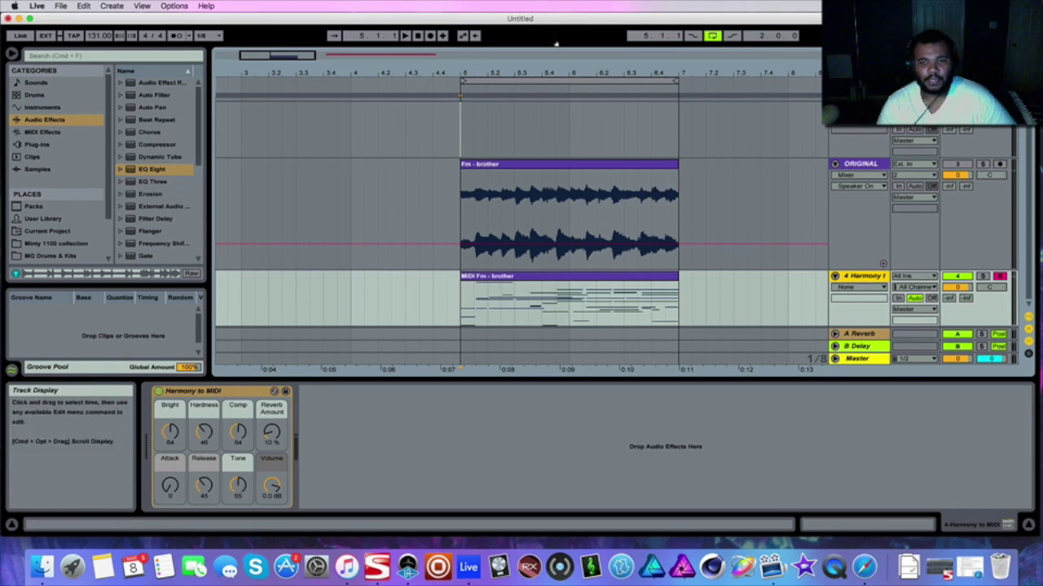
{"action": "left_click", "coordinate": [405, 35]}
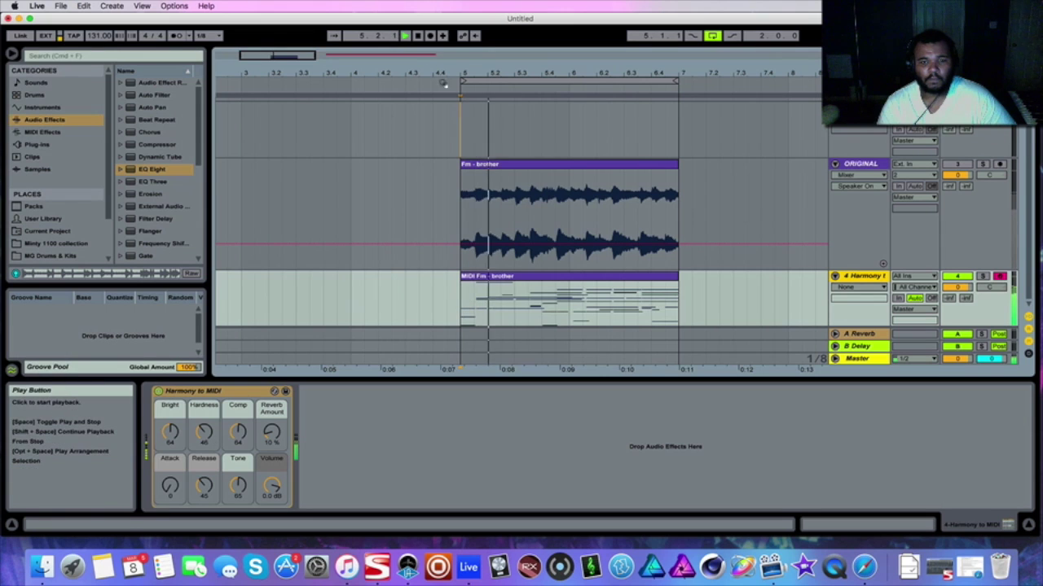
{"action": "left_click", "coordinate": [46, 145]}
{"action": "left_click", "coordinate": [417, 36]}
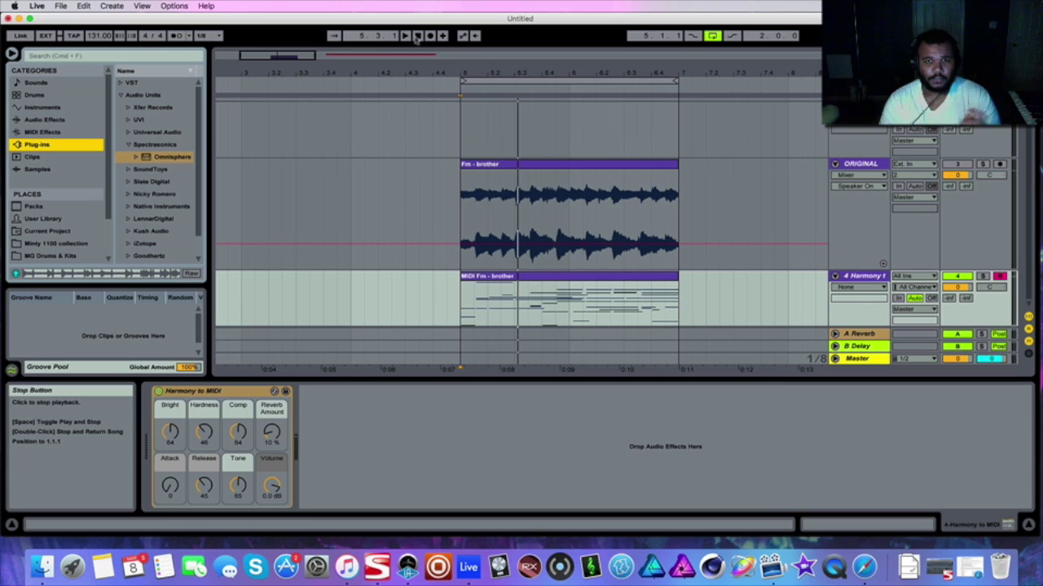
Load Omnisphere as the harmony track's instrument, browse its Guitars patches, and close the plug-in window
{"action": "left_click", "coordinate": [163, 159]}
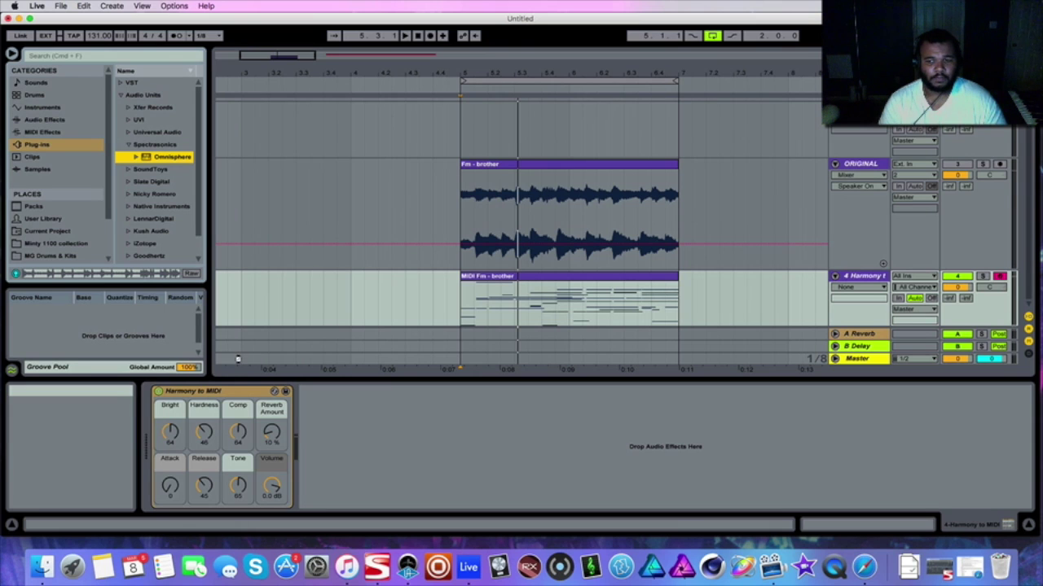
{"action": "left_click_drag", "start_coordinate": [238, 357], "coordinate": [239, 361]}
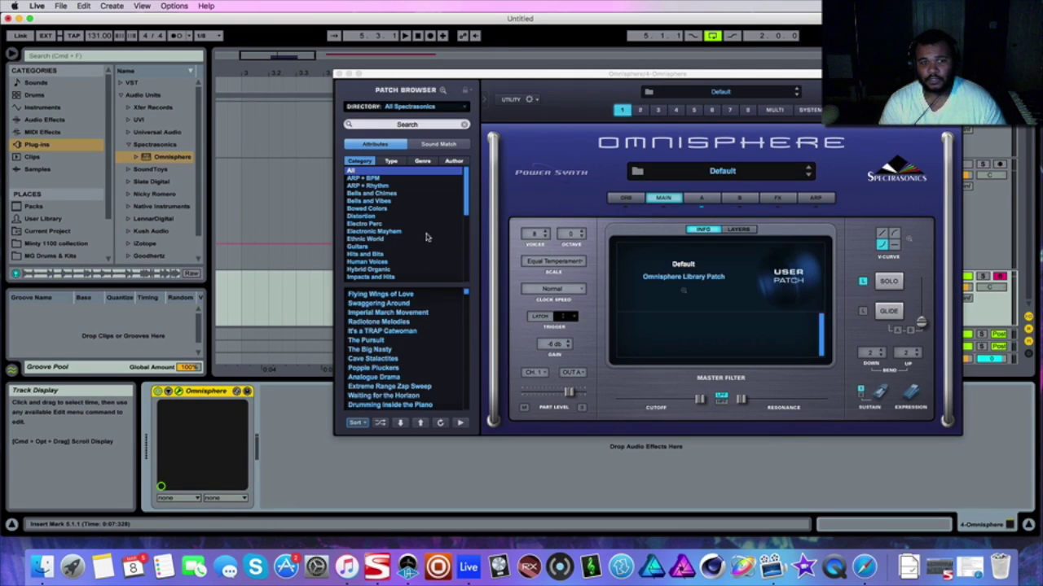
{"action": "left_click", "coordinate": [368, 247]}
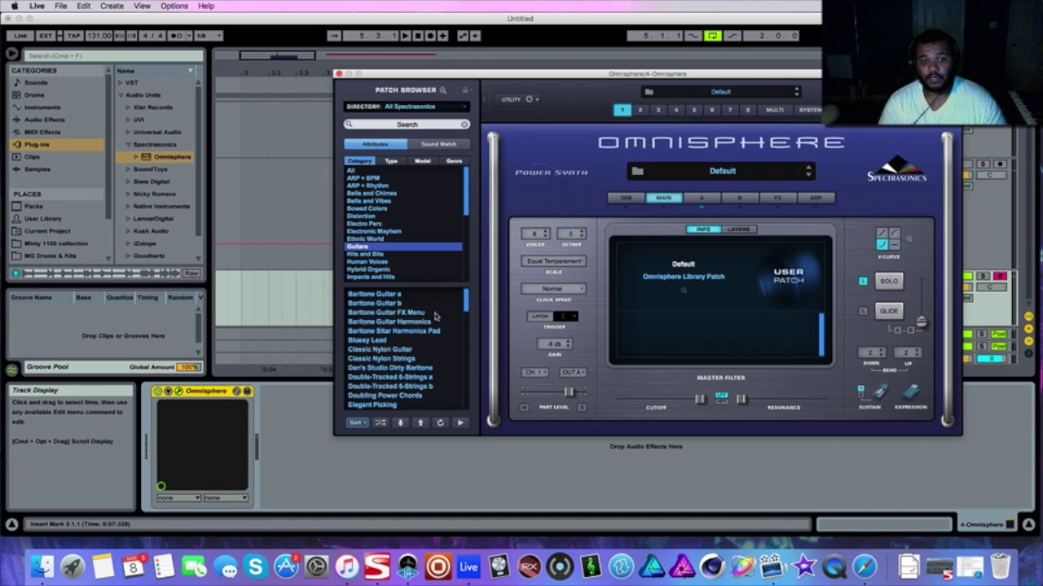
{"action": "scroll", "coordinate": [436, 316], "scroll_direction": "down", "scroll_amount": 10}
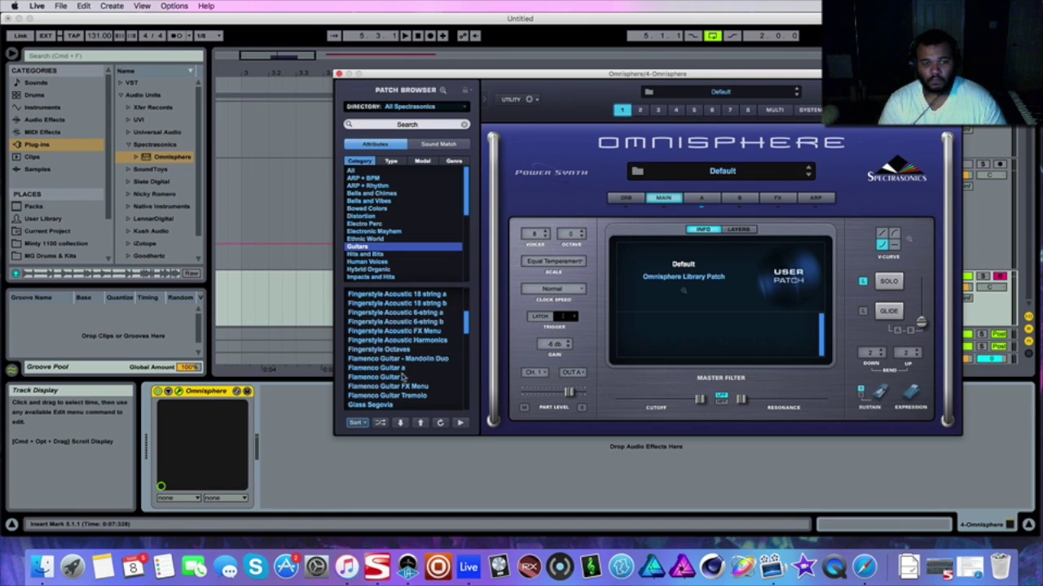
{"action": "left_click", "coordinate": [338, 74]}
Play the MIDI Fm - brother clip in the note editor, folding the view to used notes only
{"action": "key", "text": "space"}
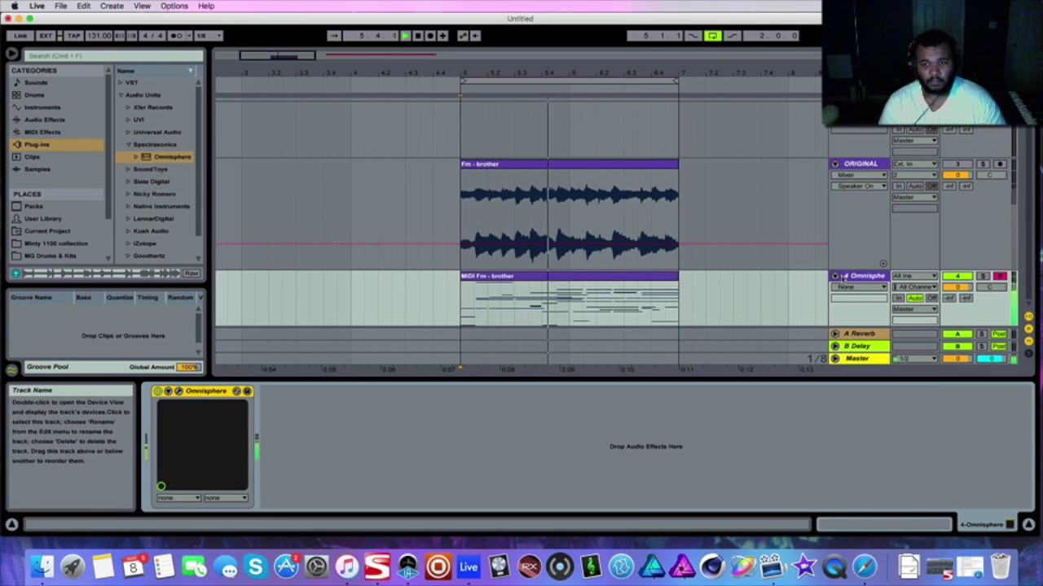
{"action": "double_click", "coordinate": [646, 284]}
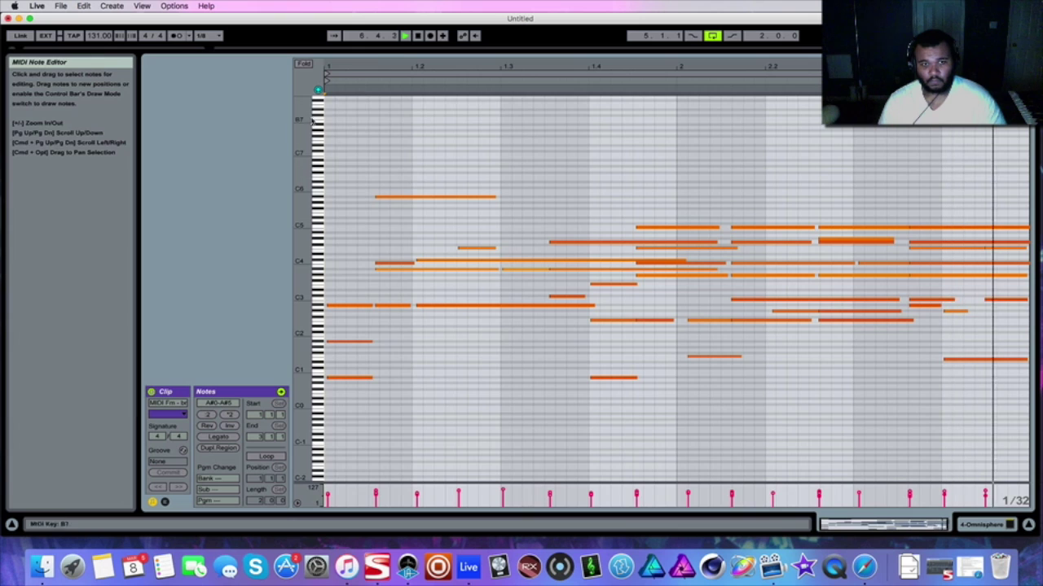
{"action": "key", "text": "f"}
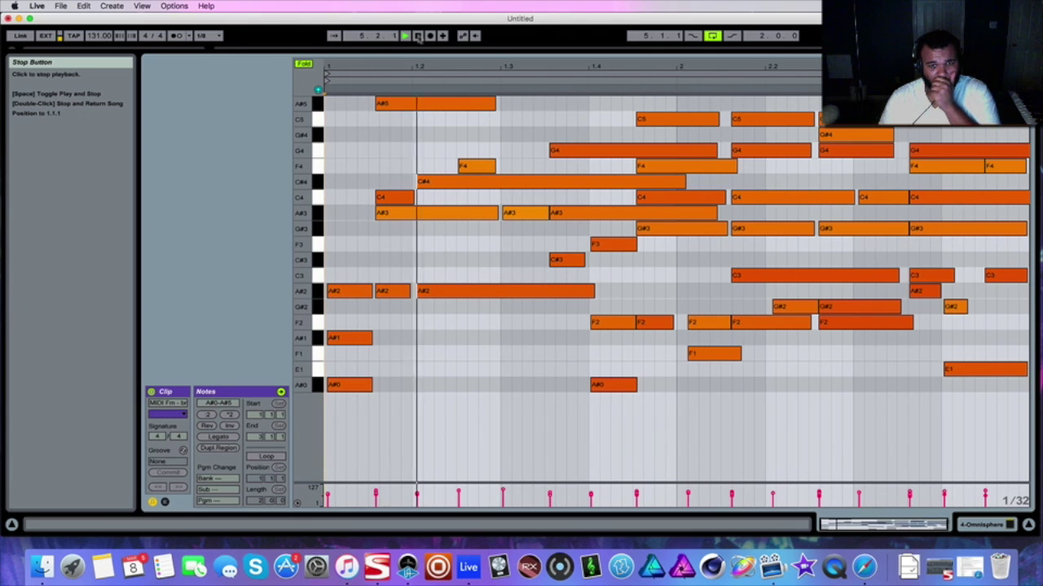
{"action": "left_click", "coordinate": [416, 36]}
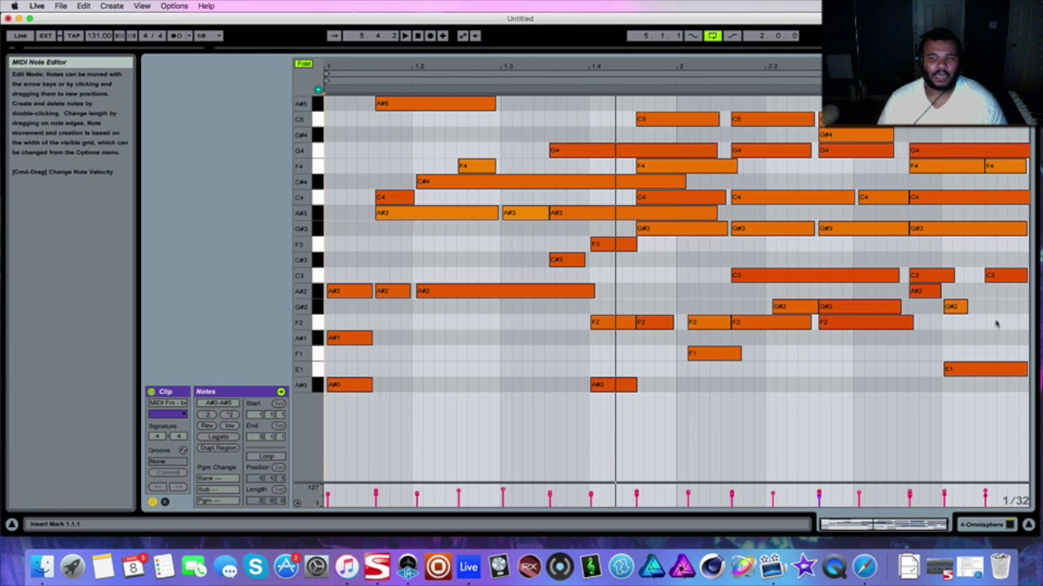
Delete all notes below F2 in the clip: the A#1, F1, E1 and A#0 notes
{"action": "left_click_drag", "start_coordinate": [1016, 424], "coordinate": [1008, 371]}
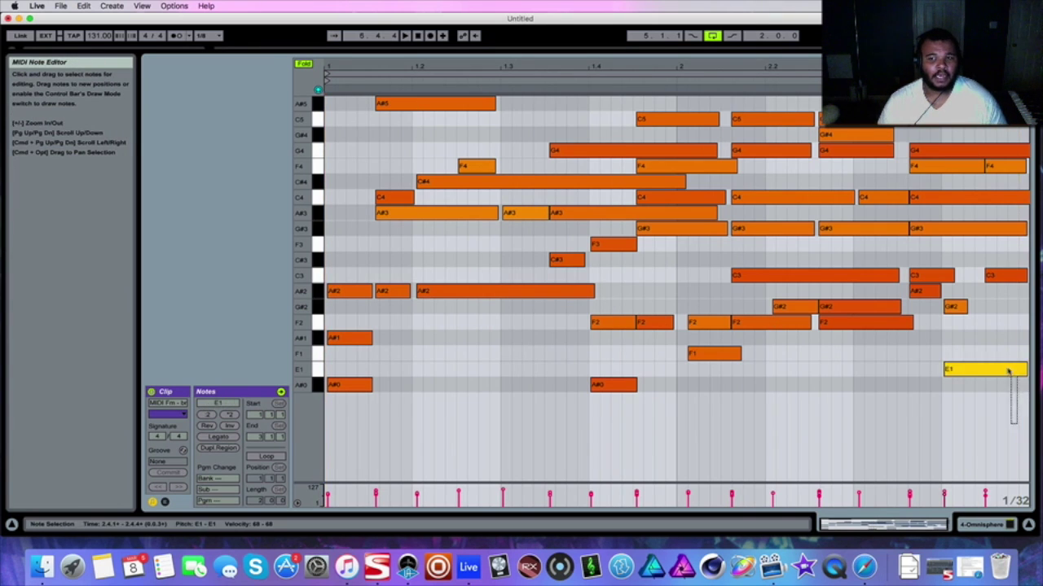
{"action": "left_click_drag", "start_coordinate": [946, 318], "coordinate": [340, 321]}
{"action": "left_click", "coordinate": [398, 338]}
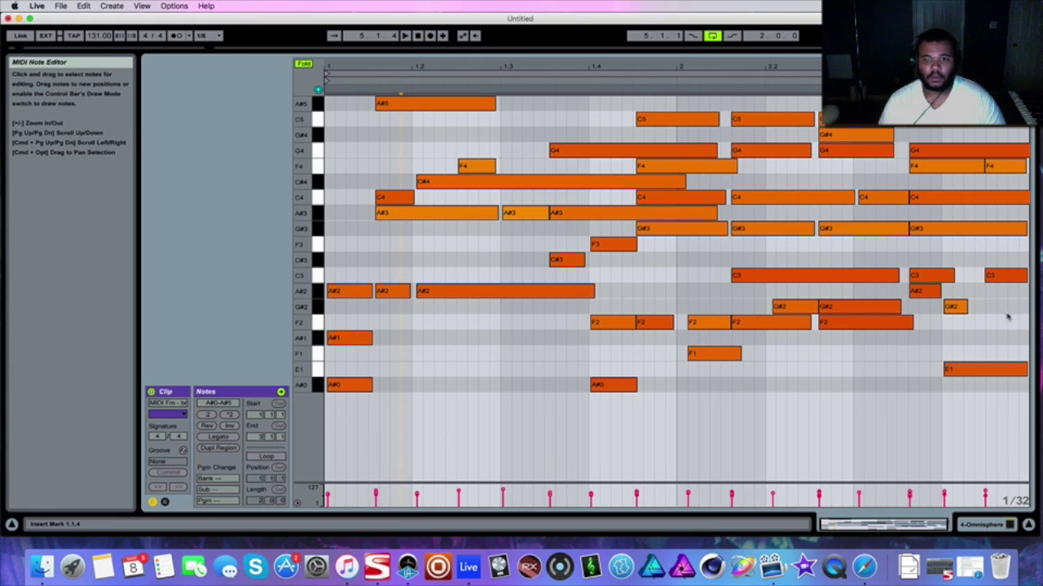
{"action": "left_click_drag", "start_coordinate": [1027, 334], "coordinate": [282, 437]}
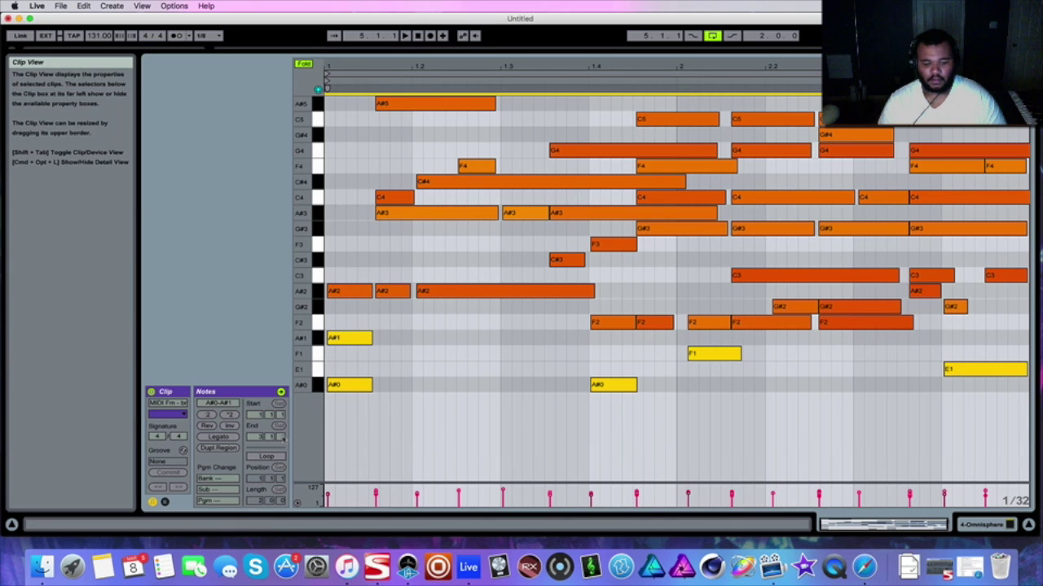
{"action": "key", "text": "Delete"}
During playback, lengthen the last G#2 note to 2.4.3 and shorten the C3 note above it to end with the A#2 note
{"action": "key", "text": "space"}
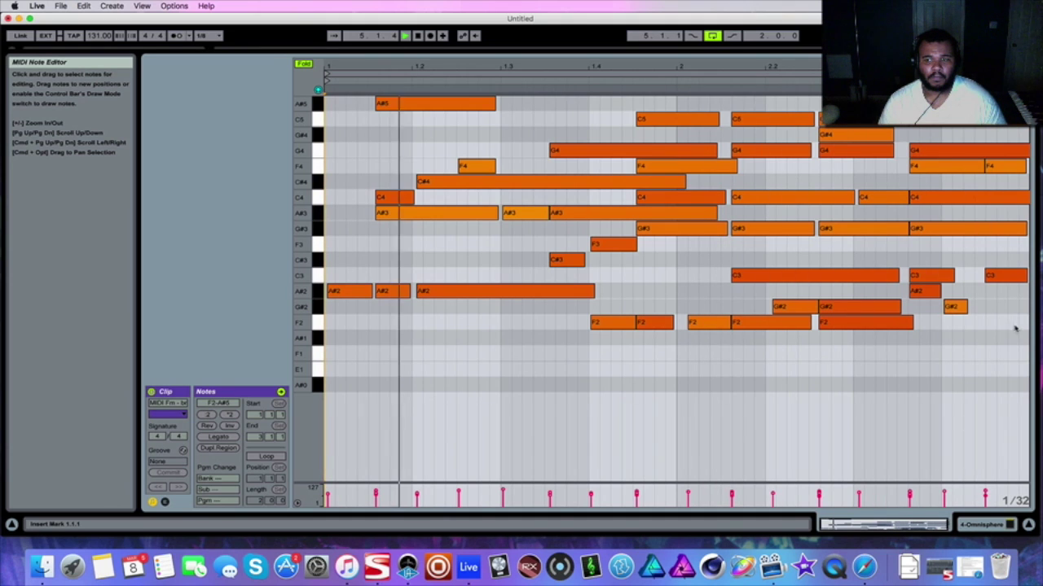
{"action": "left_click_drag", "start_coordinate": [965, 310], "coordinate": [983, 310]}
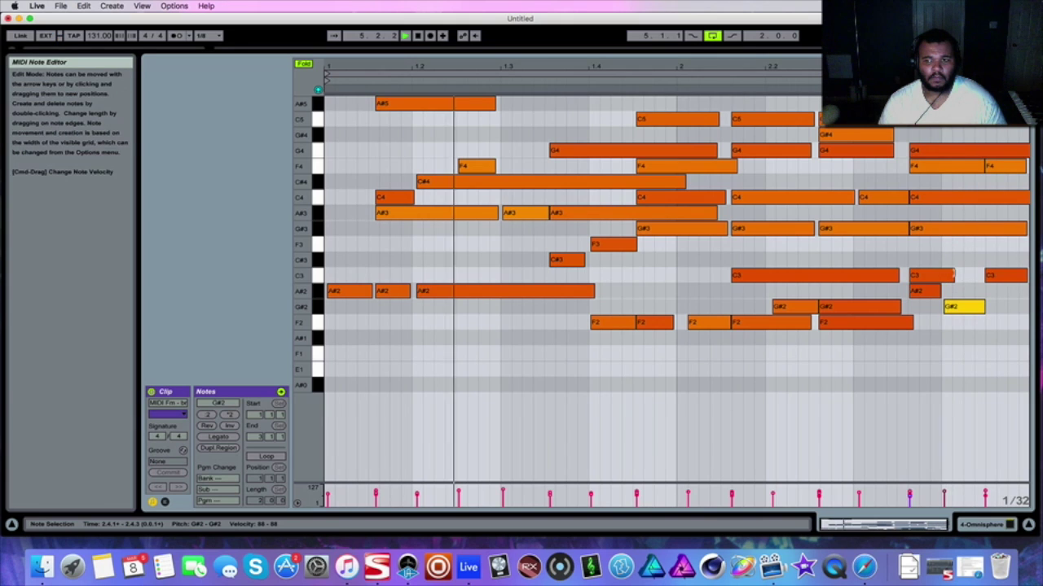
{"action": "left_click", "coordinate": [953, 278]}
{"action": "left_click_drag", "start_coordinate": [953, 278], "coordinate": [940, 278]}
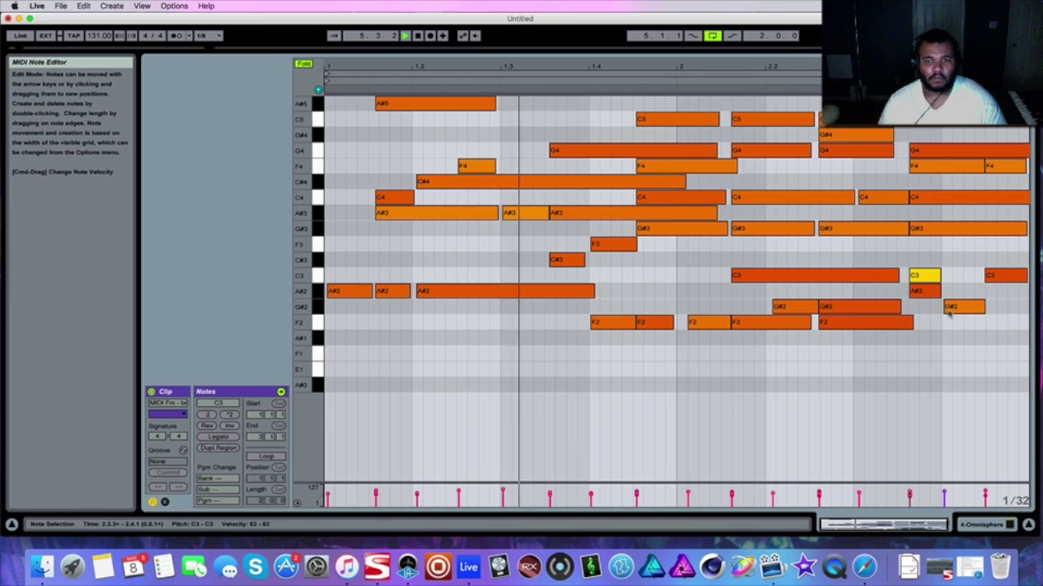
{"action": "key", "text": "space"}
Try to quantize the start of all notes to 1/16 at 100% and play the result
{"action": "left_click", "coordinate": [651, 274]}
{"action": "key", "text": "super+a"}
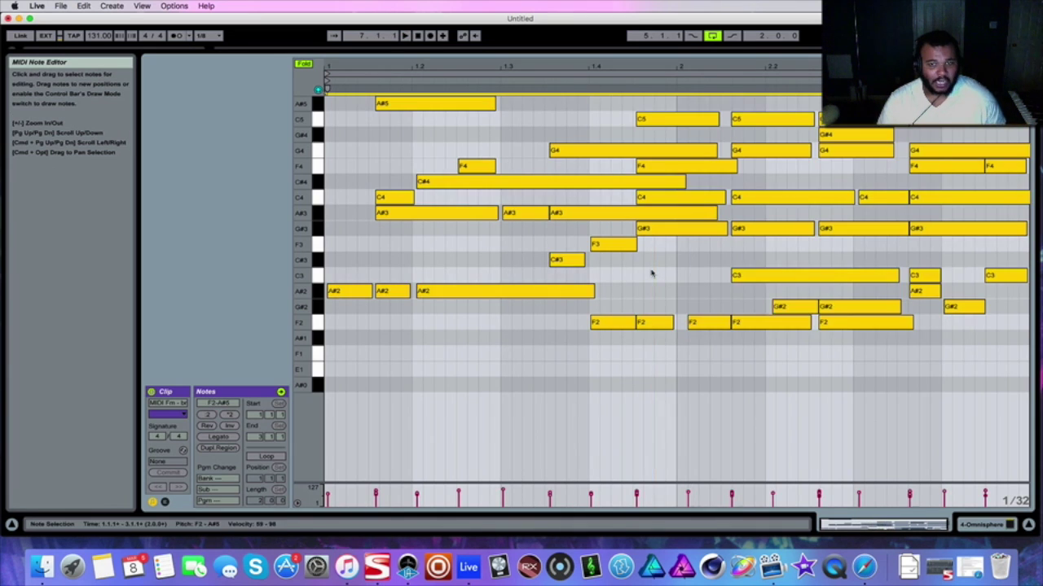
{"action": "right_click", "coordinate": [652, 274]}
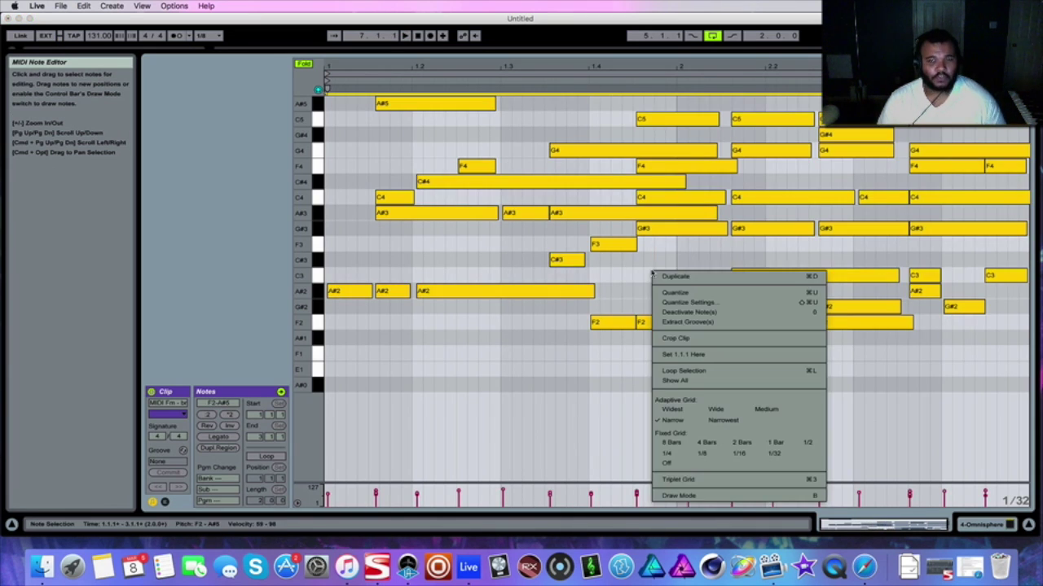
{"action": "left_click", "coordinate": [723, 304]}
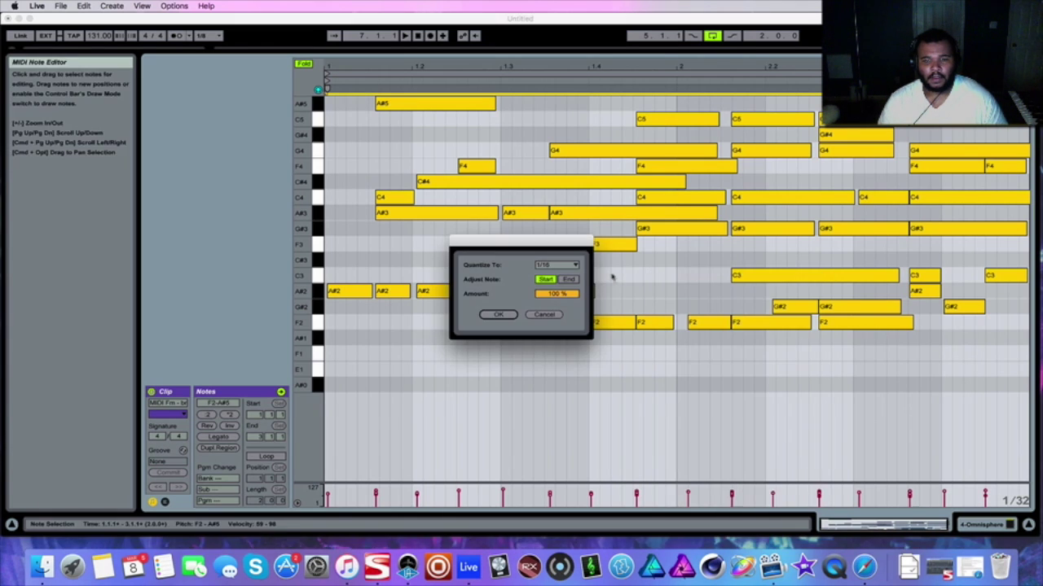
{"action": "left_click", "coordinate": [499, 316]}
{"action": "left_click", "coordinate": [628, 293]}
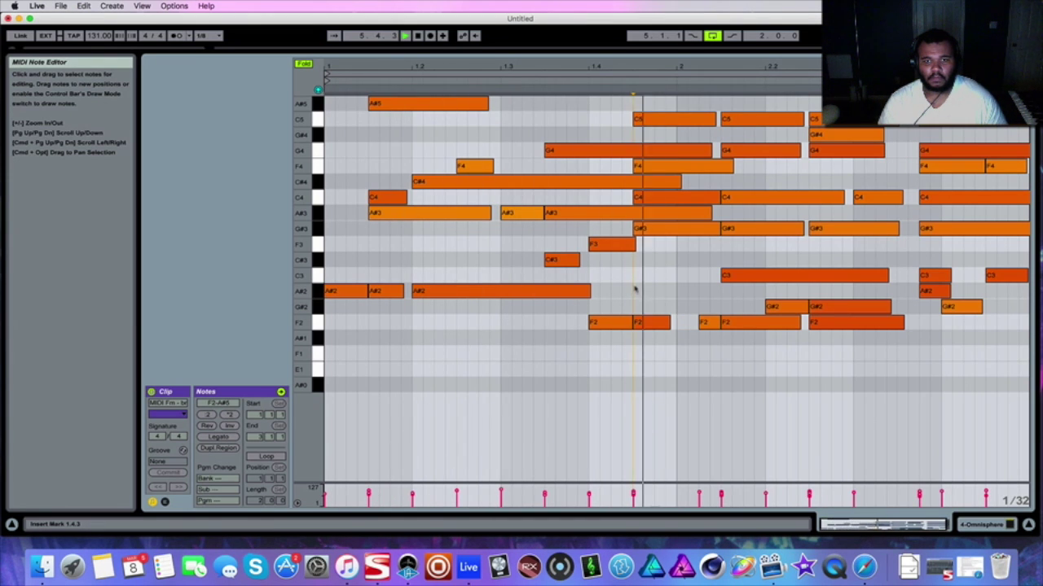
Undo the 1/16 quantization, try to quantize all note starts to 1/32 at 100%, and play the result
{"action": "key", "text": "super+a"}
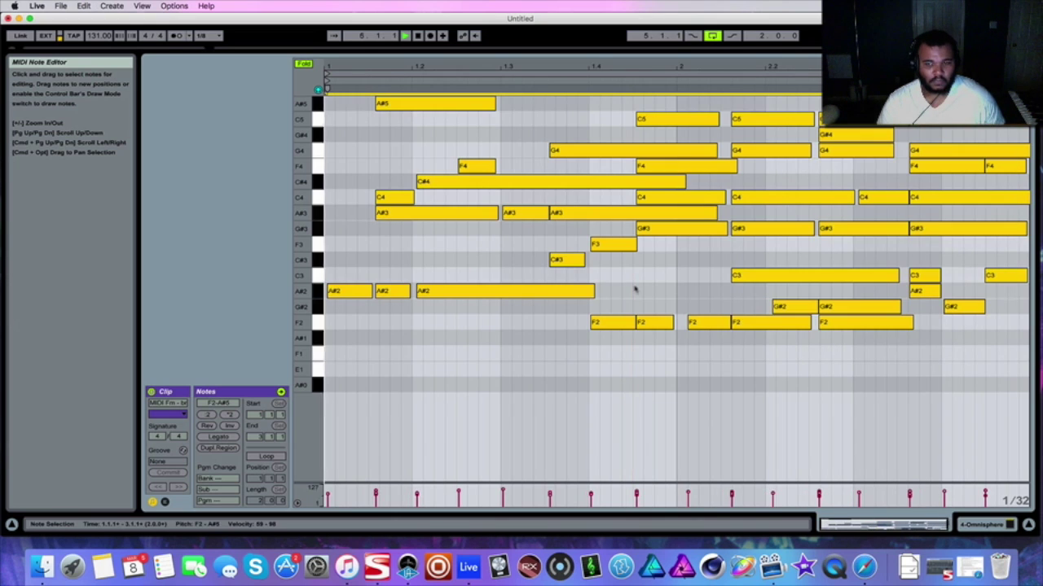
{"action": "right_click", "coordinate": [640, 285]}
{"action": "left_click", "coordinate": [701, 313]}
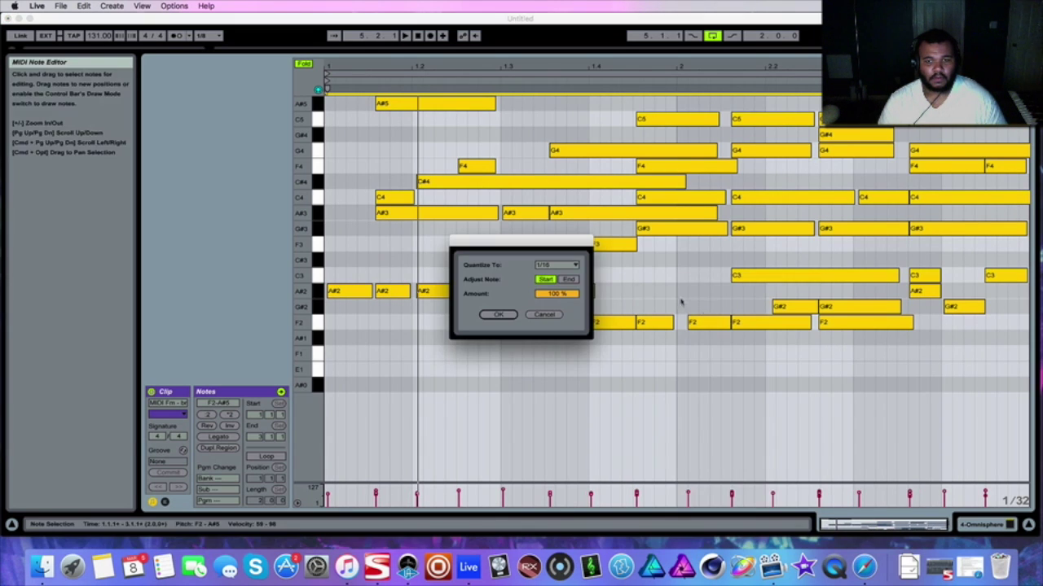
{"action": "left_click", "coordinate": [575, 265]}
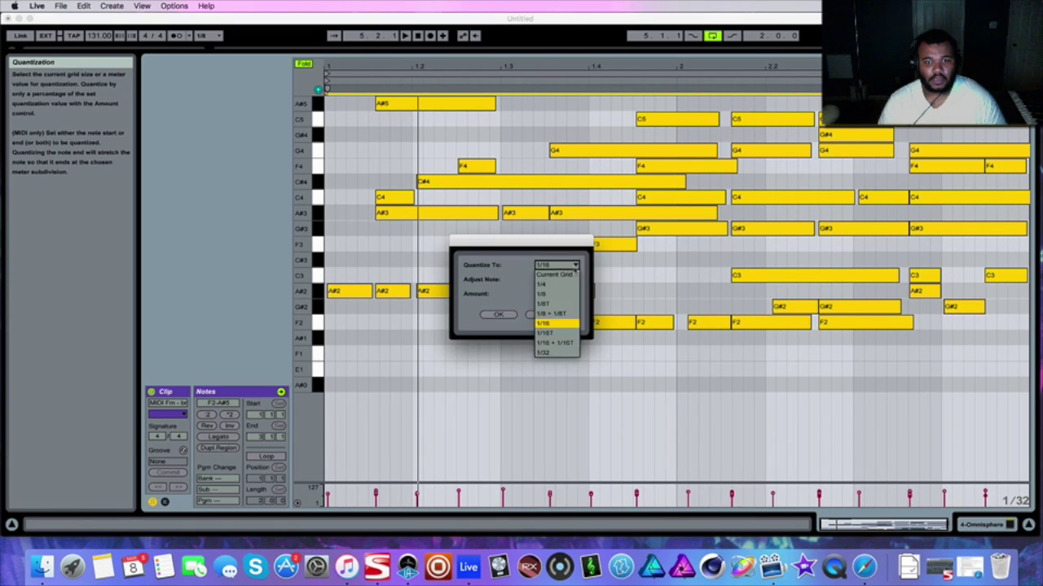
{"action": "left_click", "coordinate": [543, 352]}
{"action": "left_click", "coordinate": [498, 315]}
{"action": "key", "text": "space"}
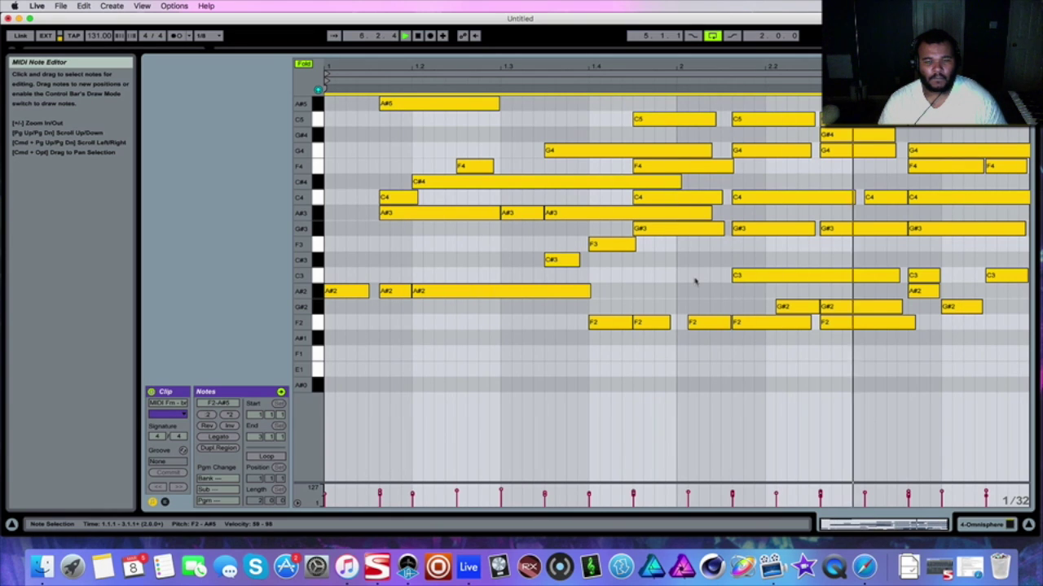
{"action": "key", "text": "space"}
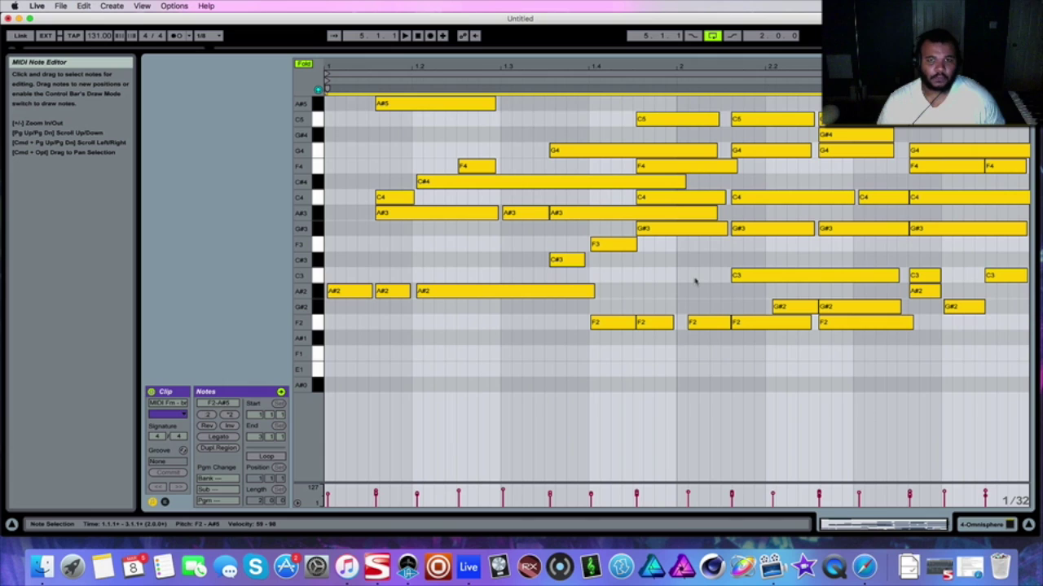
Remove the short F2 note after beat 2 and extend the preceding F2 note to about 2.1.3
{"action": "left_click", "coordinate": [775, 412]}
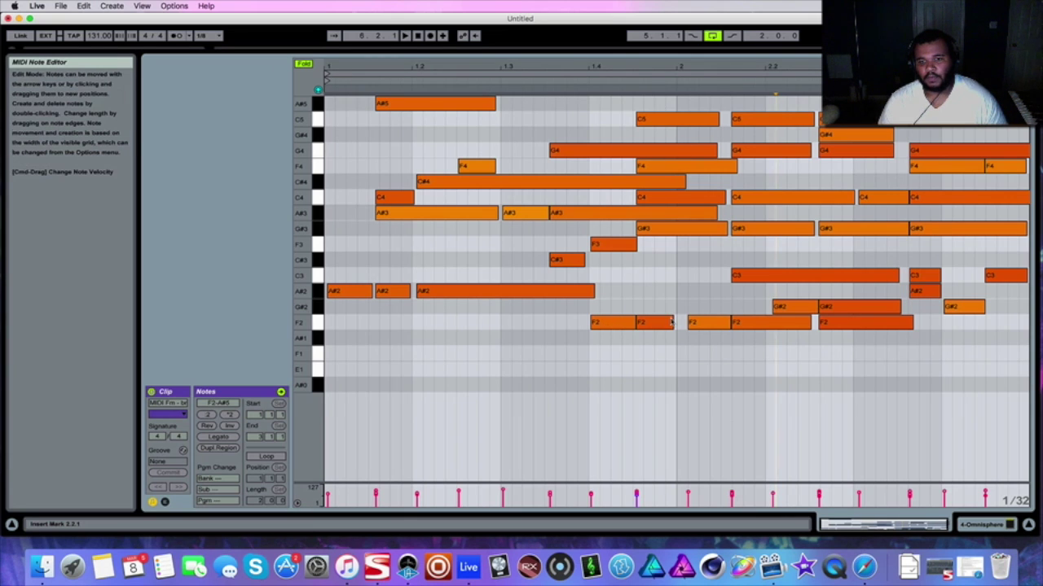
{"action": "left_click", "coordinate": [707, 323]}
{"action": "left_click_drag", "start_coordinate": [704, 328], "coordinate": [672, 323]}
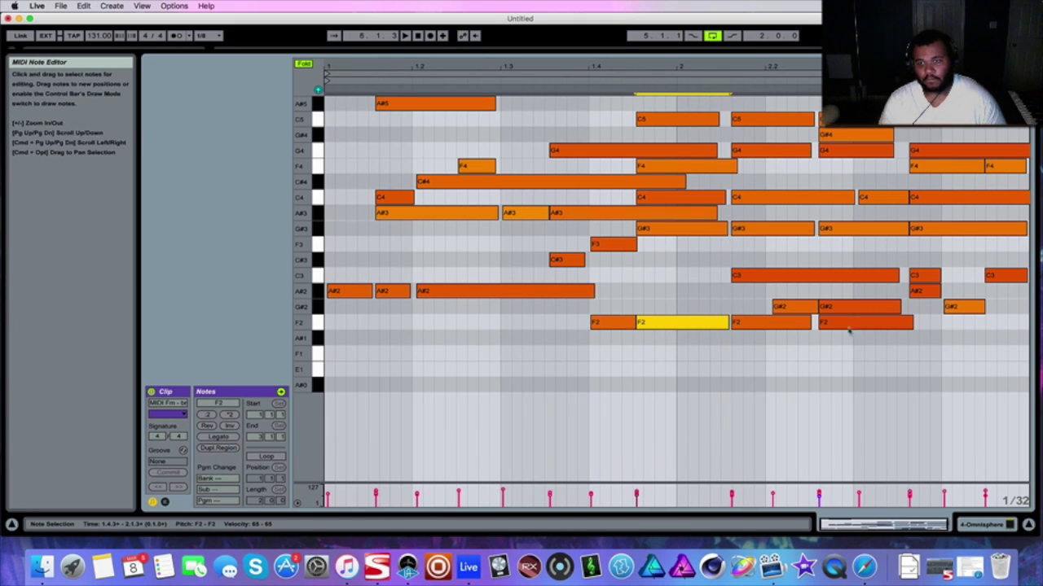
Move the shorter G#2 note near beat 2.2 slightly earlier to 2.2.1 and play the clip
{"action": "left_click", "coordinate": [794, 311]}
{"action": "left_click", "coordinate": [844, 313]}
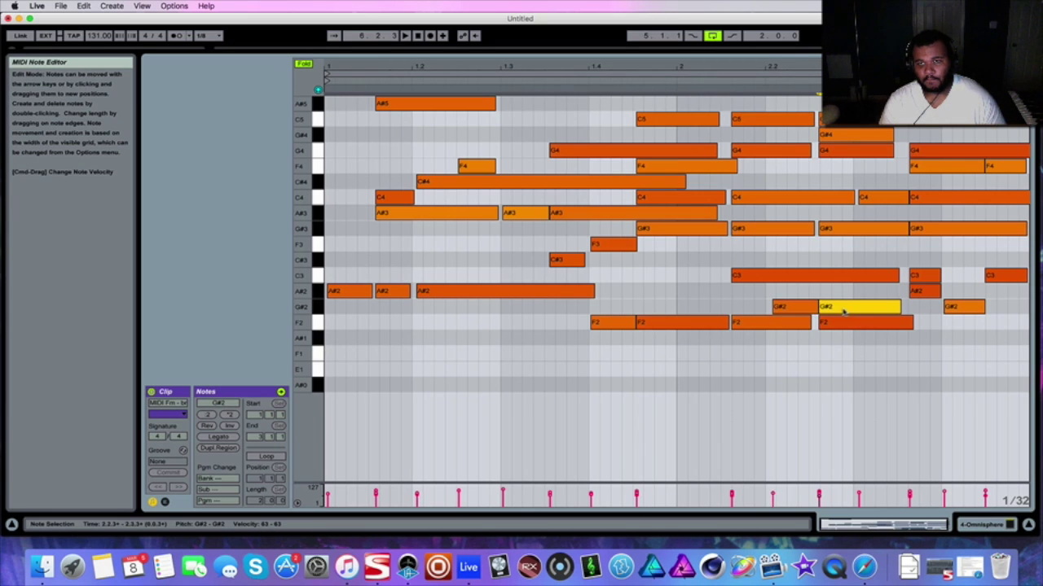
{"action": "left_click", "coordinate": [794, 311]}
{"action": "key", "text": "space"}
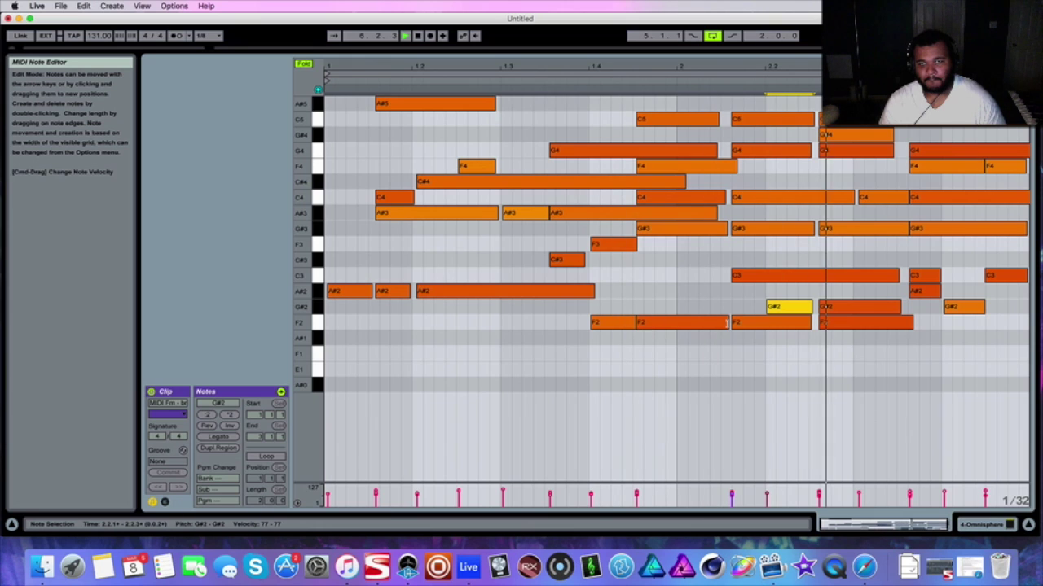
Shorten the F2 note starting at 1.4.3, try shifting the next F2 earlier and restore it, and return to the arrangement and Omnisphere device
{"action": "mouse_move", "coordinate": [728, 322]}
{"action": "left_mouse_down"}
{"action": "mouse_move", "coordinate": [706, 322]}
{"action": "mouse_move", "coordinate": [745, 326]}
{"action": "mouse_move", "coordinate": [736, 329]}
{"action": "left_mouse_up"}
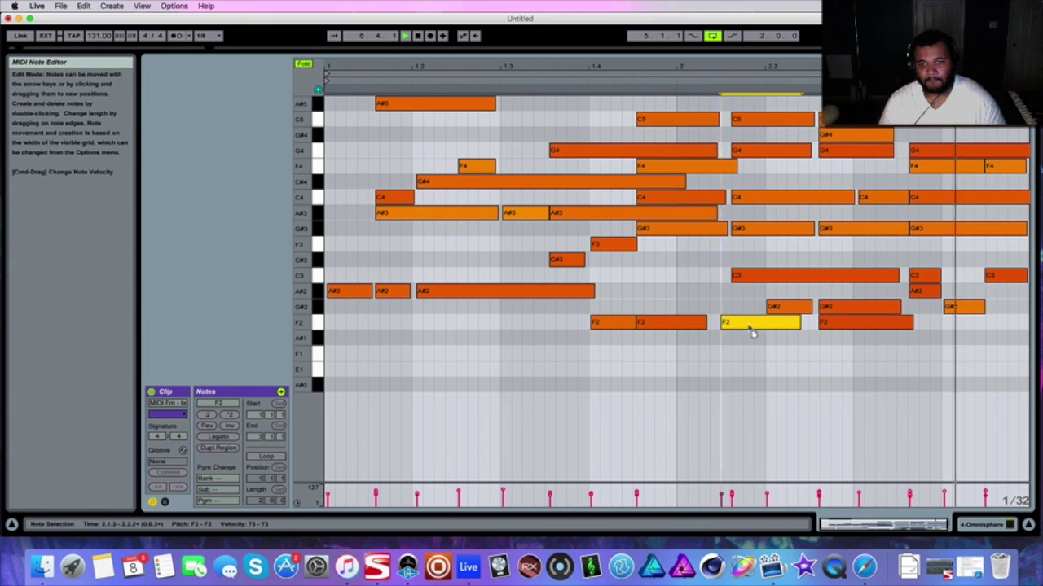
{"action": "left_click_drag", "start_coordinate": [738, 326], "coordinate": [758, 333]}
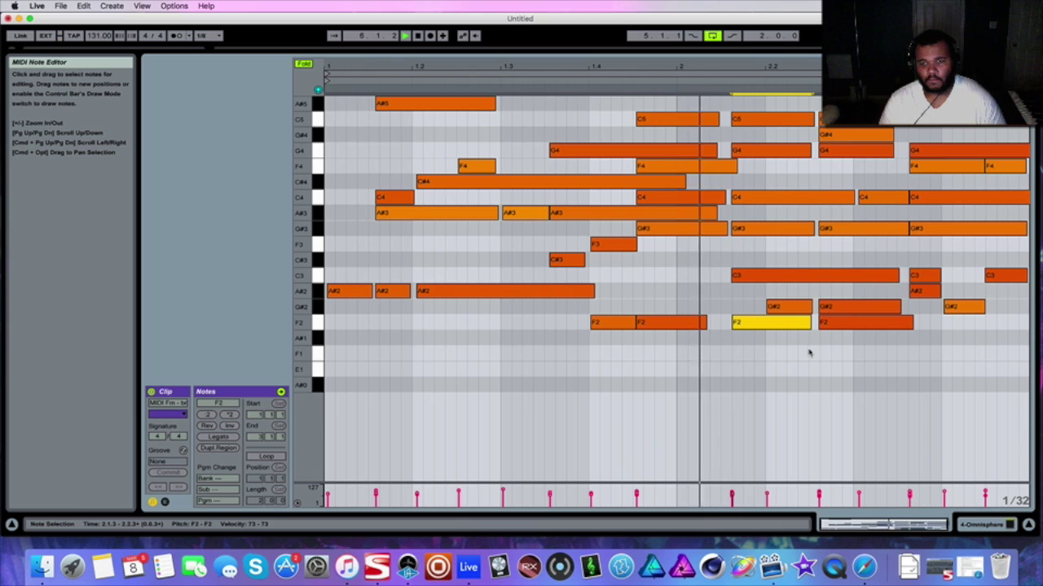
{"action": "left_click", "coordinate": [977, 526]}
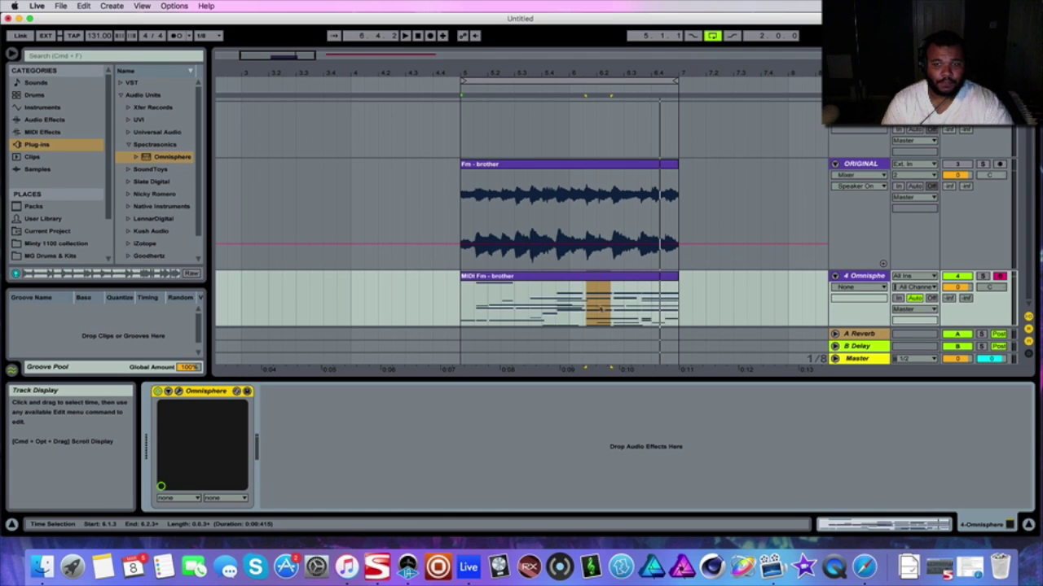
Open Omnisphere's window and audition the Mandolin a and Glorious Steel guitar patches with the converted MIDI playing
{"action": "left_click", "coordinate": [178, 391]}
{"action": "scroll", "coordinate": [425, 333], "scroll_direction": "down", "scroll_amount": 5}
{"action": "scroll", "coordinate": [425, 332], "scroll_direction": "down", "scroll_amount": 5}
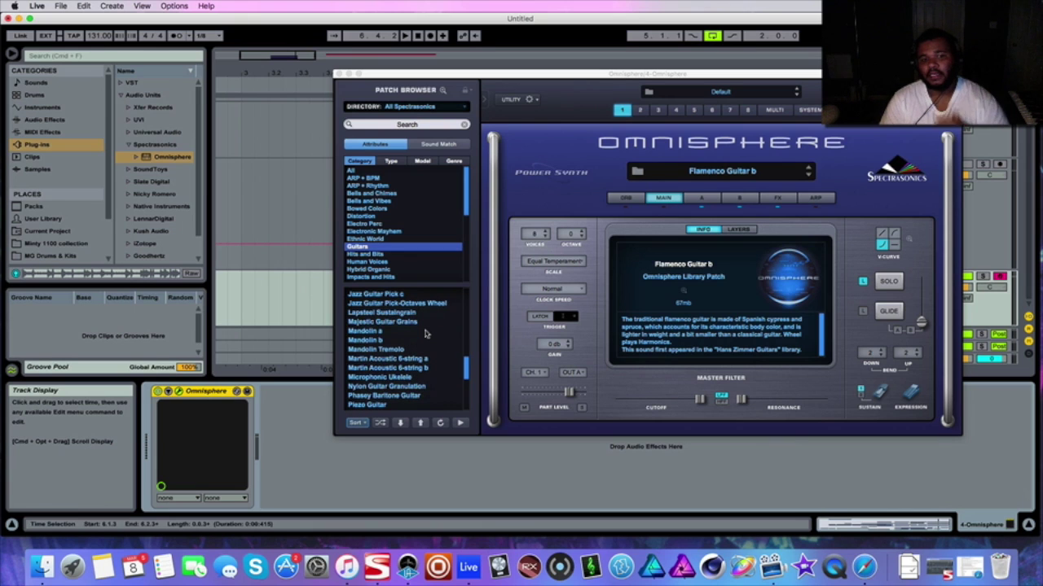
{"action": "left_click", "coordinate": [411, 333]}
{"action": "scroll", "coordinate": [417, 343], "scroll_direction": "down", "scroll_amount": 2}
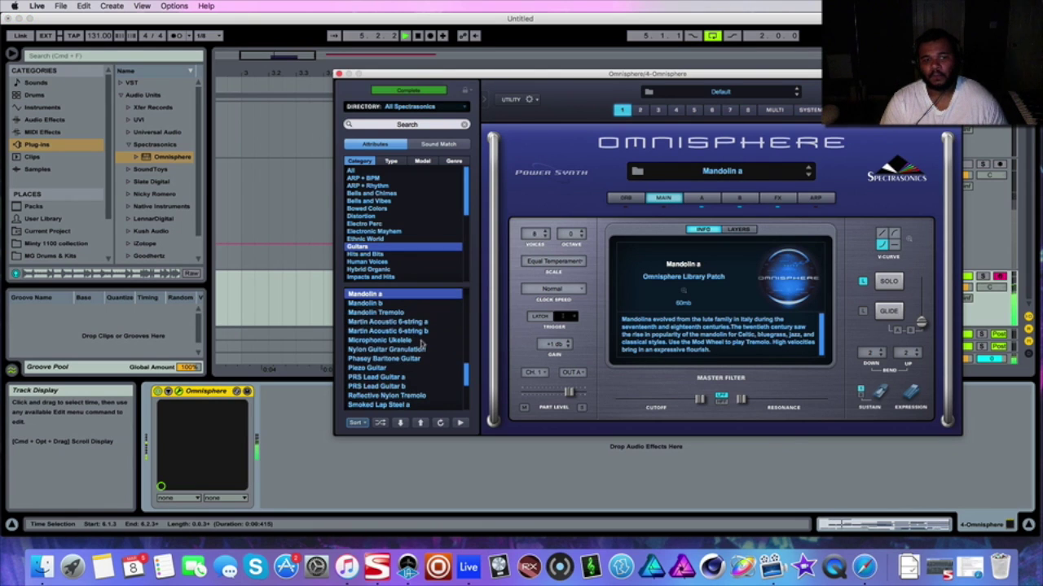
{"action": "scroll", "coordinate": [396, 324], "scroll_direction": "up", "scroll_amount": 2}
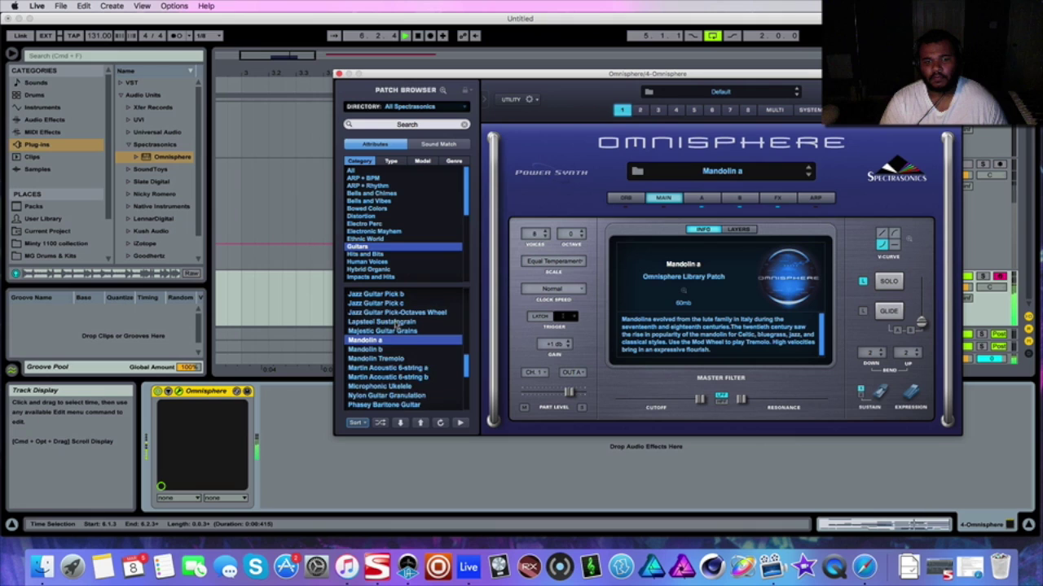
{"action": "left_click", "coordinate": [413, 337]}
{"action": "scroll", "coordinate": [420, 342], "scroll_direction": "up", "scroll_amount": 1}
{"action": "scroll", "coordinate": [424, 347], "scroll_direction": "up", "scroll_amount": 3}
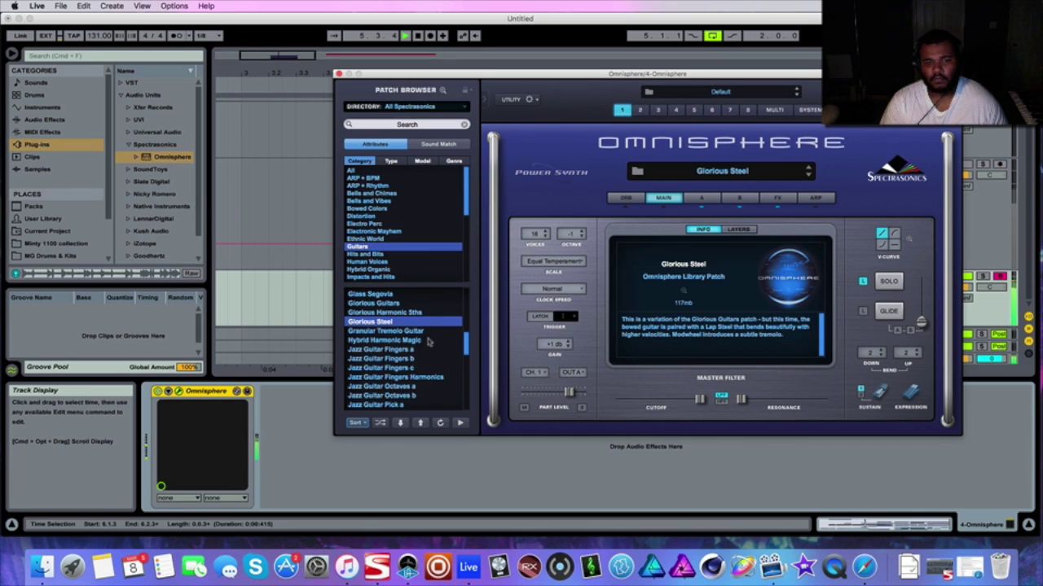
Audition the Hybrid Harmonic Magic and Reflective Nylon Tremolo patches and browse to the end of the guitar patches
{"action": "left_click", "coordinate": [424, 340]}
{"action": "scroll", "coordinate": [430, 334], "scroll_direction": "down", "scroll_amount": 5}
{"action": "scroll", "coordinate": [431, 325], "scroll_direction": "down", "scroll_amount": 3}
{"action": "scroll", "coordinate": [426, 342], "scroll_direction": "down", "scroll_amount": 3}
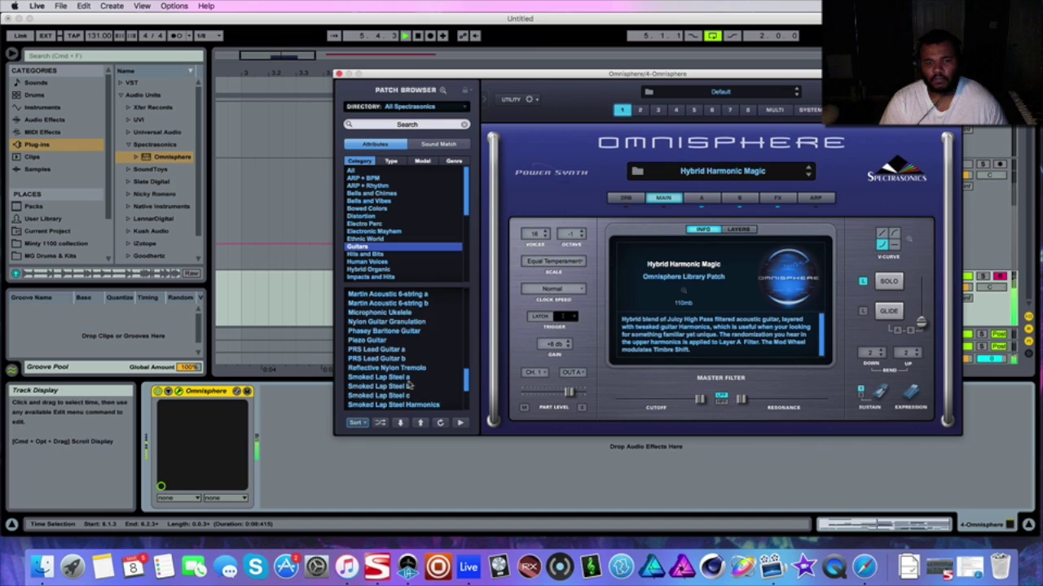
{"action": "left_click", "coordinate": [422, 368]}
{"action": "scroll", "coordinate": [427, 370], "scroll_direction": "down", "scroll_amount": 5}
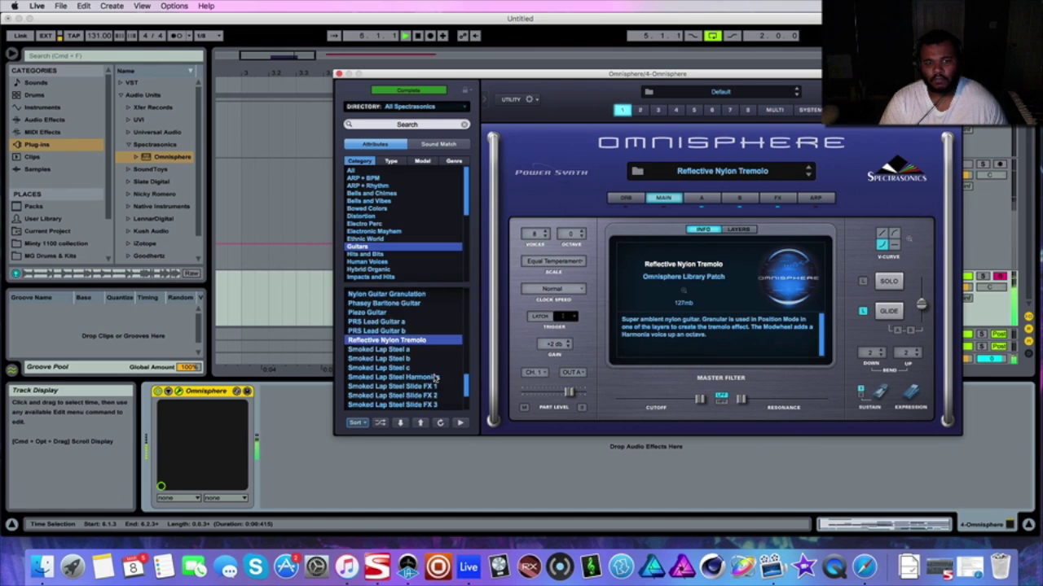
{"action": "scroll", "coordinate": [425, 373], "scroll_direction": "down", "scroll_amount": 1}
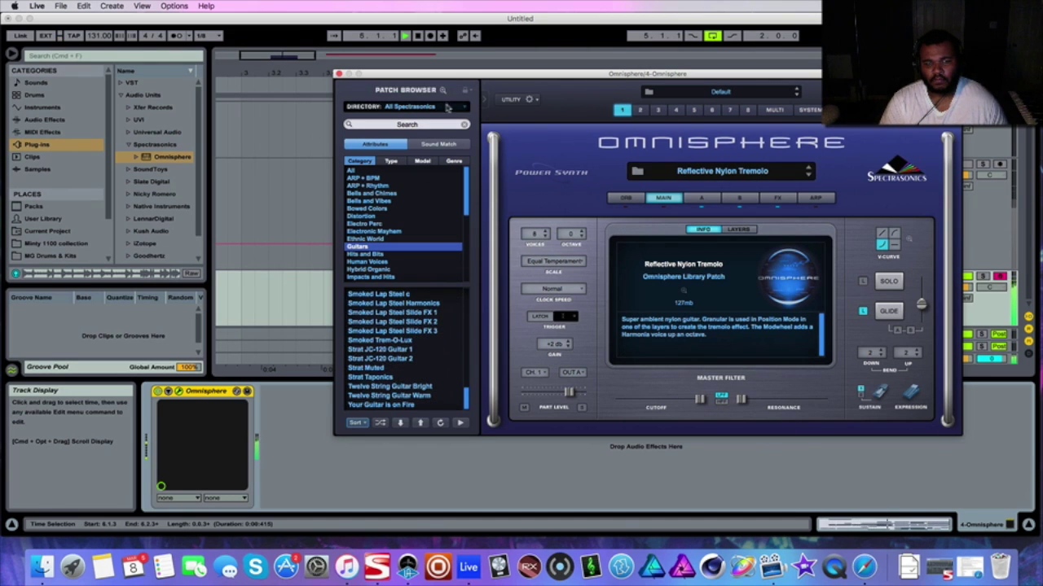
Load the Elegant Picking guitar patch and close the Omnisphere window
{"action": "scroll", "coordinate": [416, 374], "scroll_direction": "up", "scroll_amount": 15}
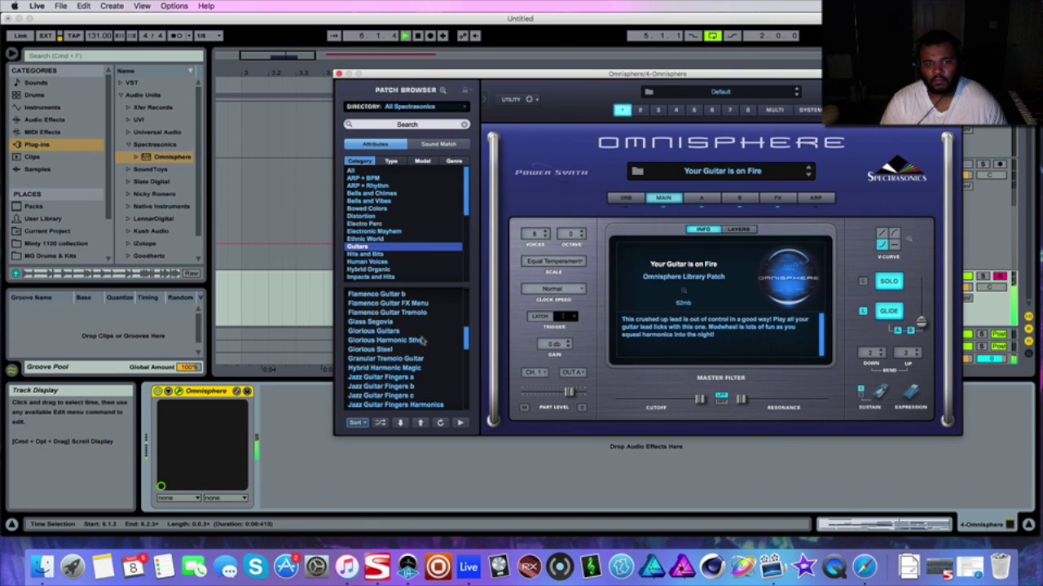
{"action": "scroll", "coordinate": [422, 340], "scroll_direction": "up", "scroll_amount": 2}
{"action": "scroll", "coordinate": [412, 365], "scroll_direction": "up", "scroll_amount": 13}
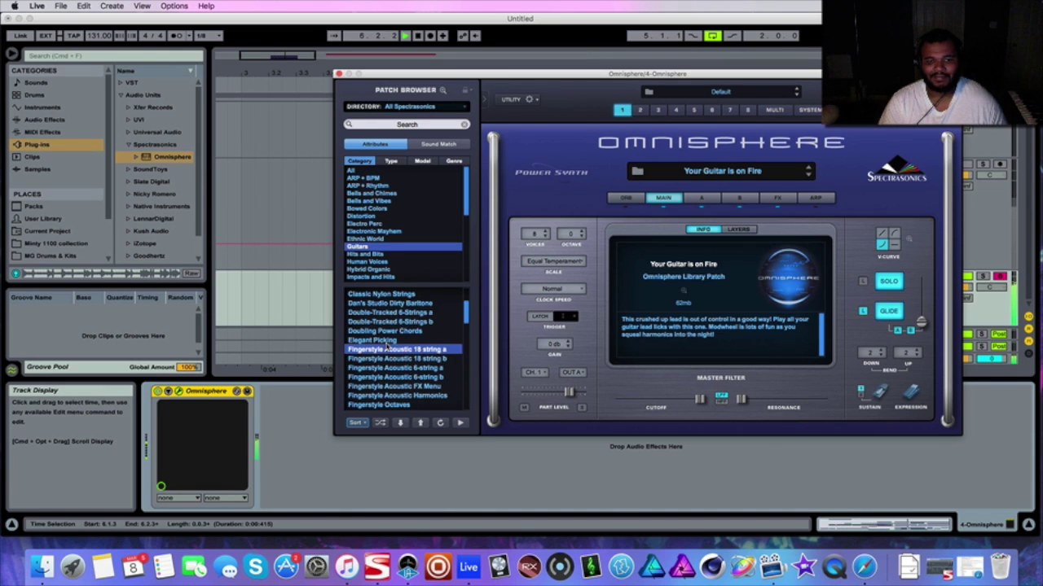
{"action": "left_click", "coordinate": [388, 341]}
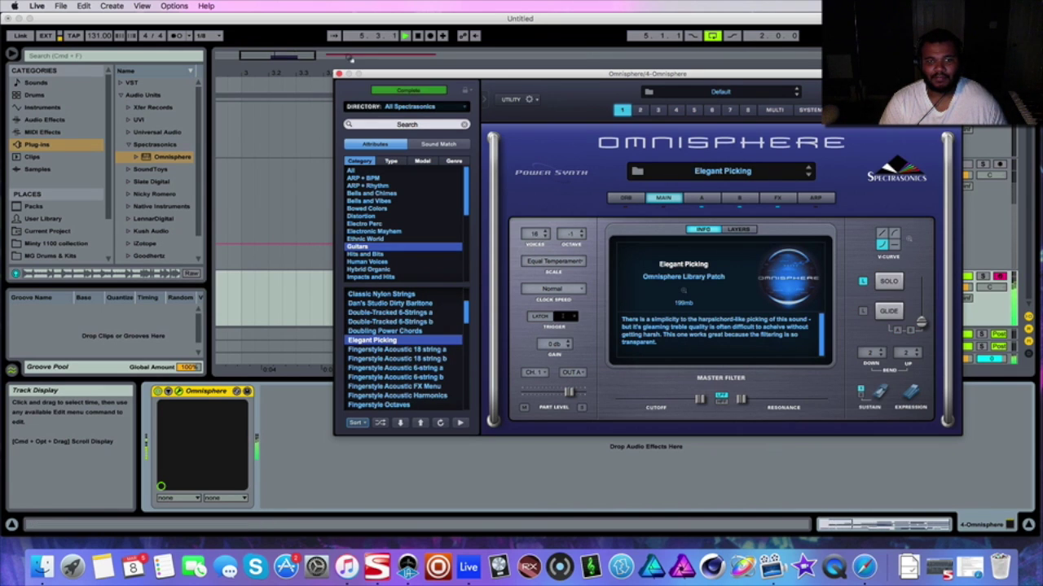
{"action": "left_click", "coordinate": [339, 73]}
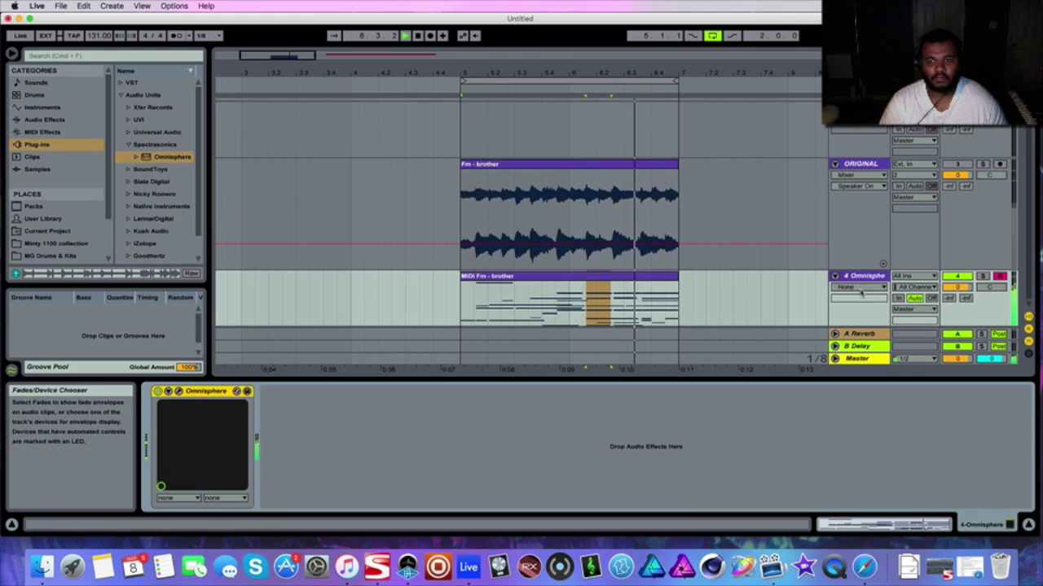
Fold the ORIGINAL track, select the whole MIDI Fm - brother clip and stop playback
{"action": "key", "text": "minus"}
{"action": "key", "text": "minus"}
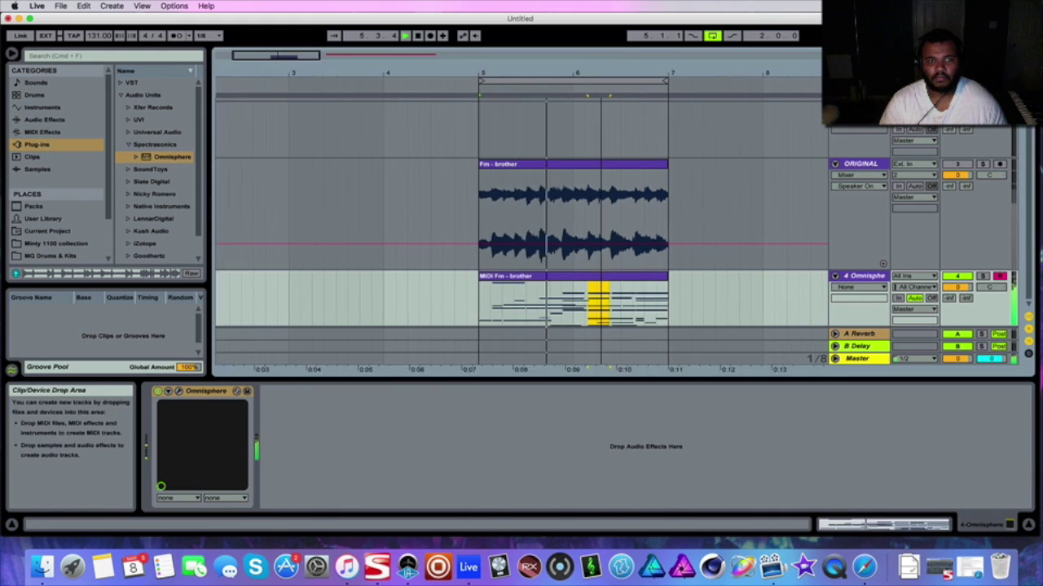
{"action": "left_click", "coordinate": [912, 163]}
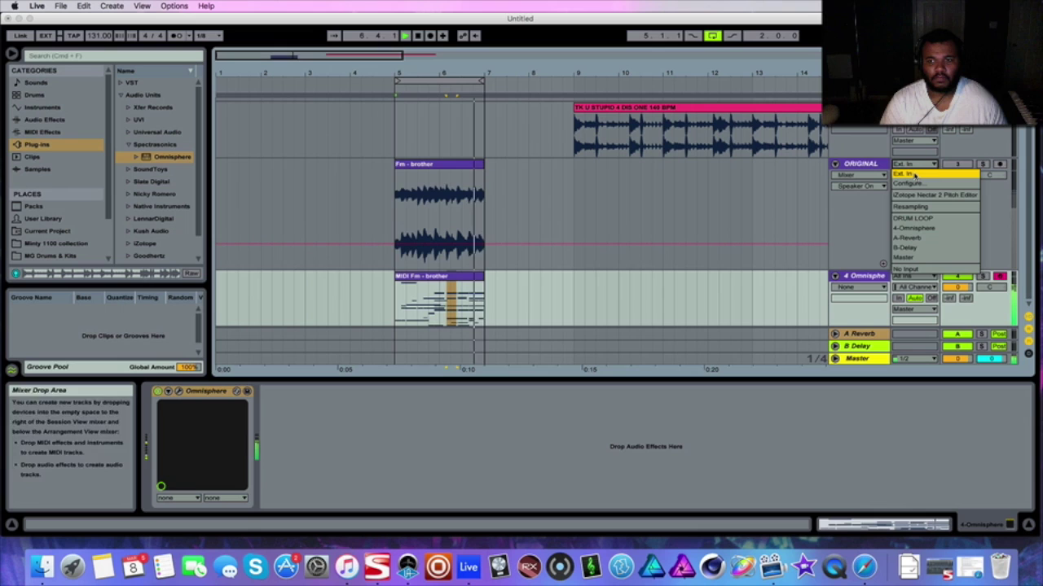
{"action": "left_click", "coordinate": [834, 164]}
{"action": "left_click", "coordinate": [834, 164]}
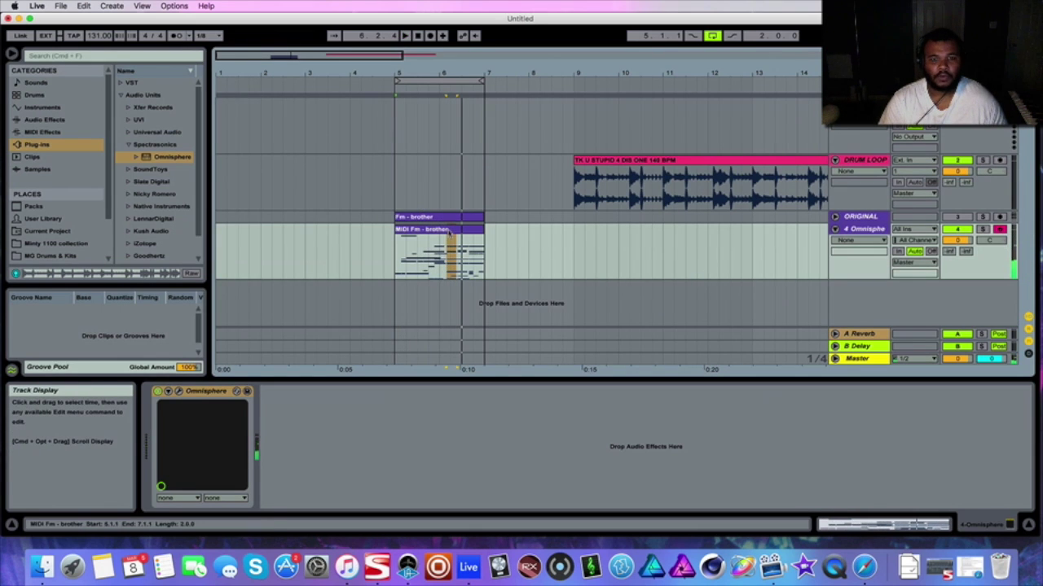
{"action": "left_click", "coordinate": [450, 232]}
{"action": "key", "text": "space"}
Insert a purple audio track named GUITAR below the Omnisphere track and set its input to Resampling
{"action": "right_click", "coordinate": [847, 298]}
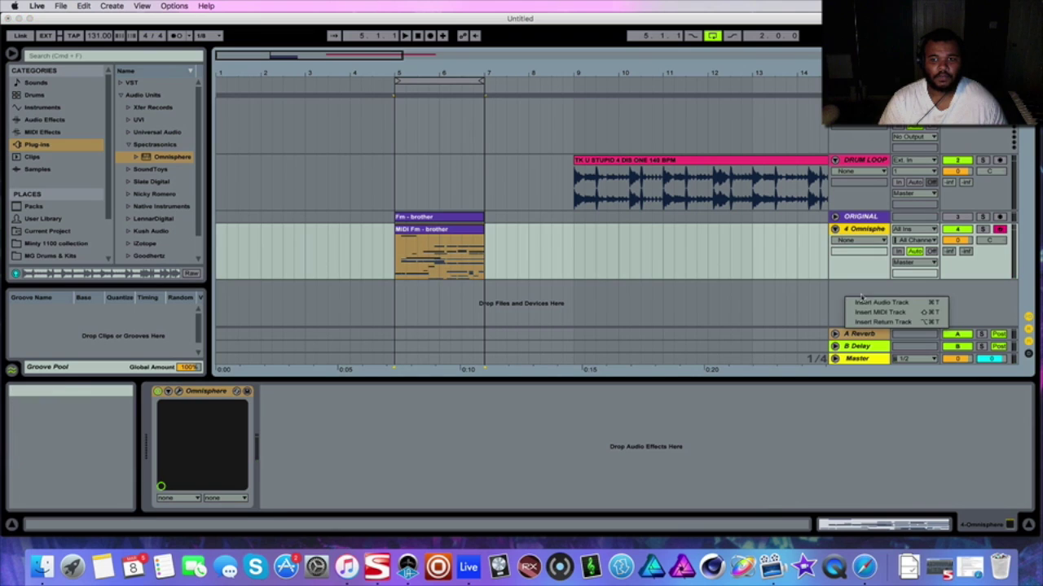
{"action": "left_click", "coordinate": [874, 303]}
{"action": "right_click", "coordinate": [861, 279]}
{"action": "left_click", "coordinate": [923, 329]}
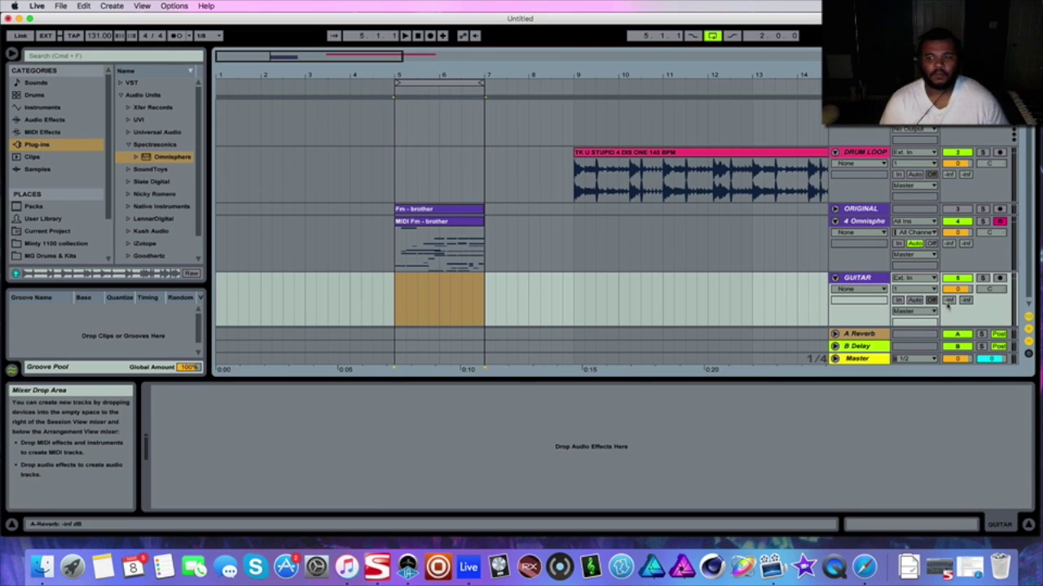
{"action": "left_click", "coordinate": [914, 277]}
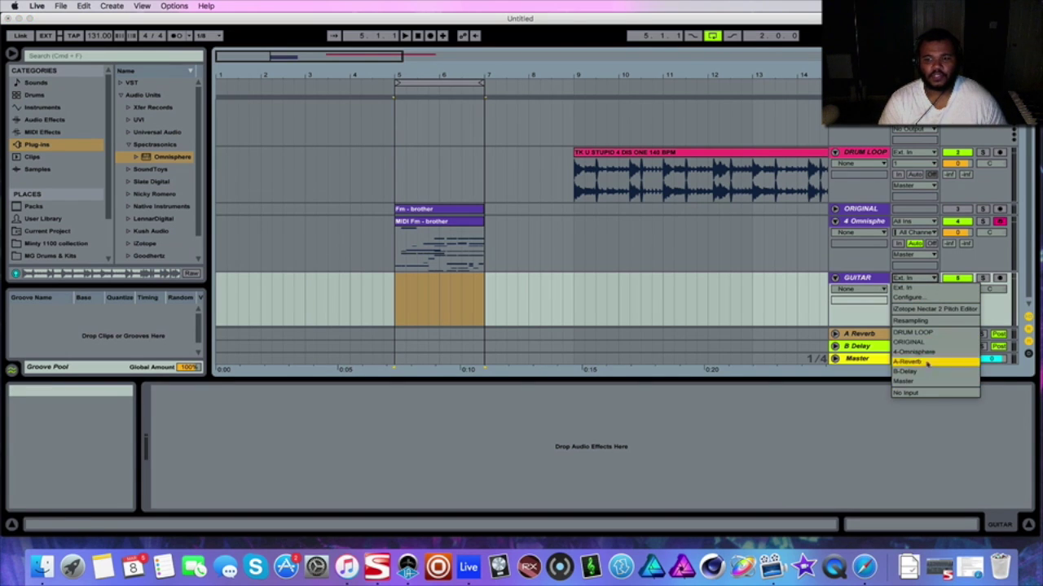
{"action": "left_click", "coordinate": [910, 320]}
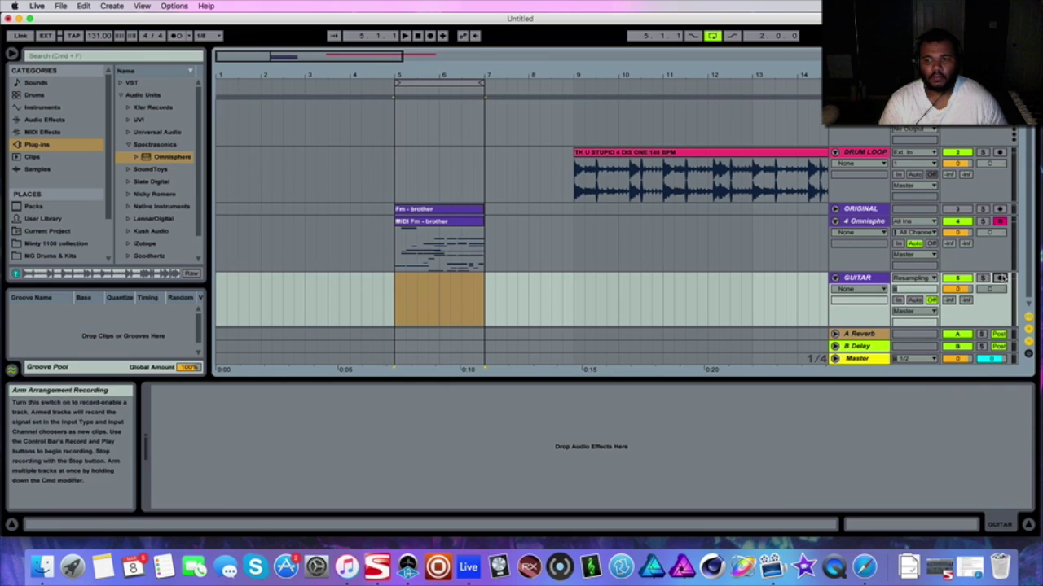
Arm the GUITAR track, record the Omnisphere part onto it from bar 5 to bar 7, and select the recorded clip
{"action": "left_click", "coordinate": [395, 298]}
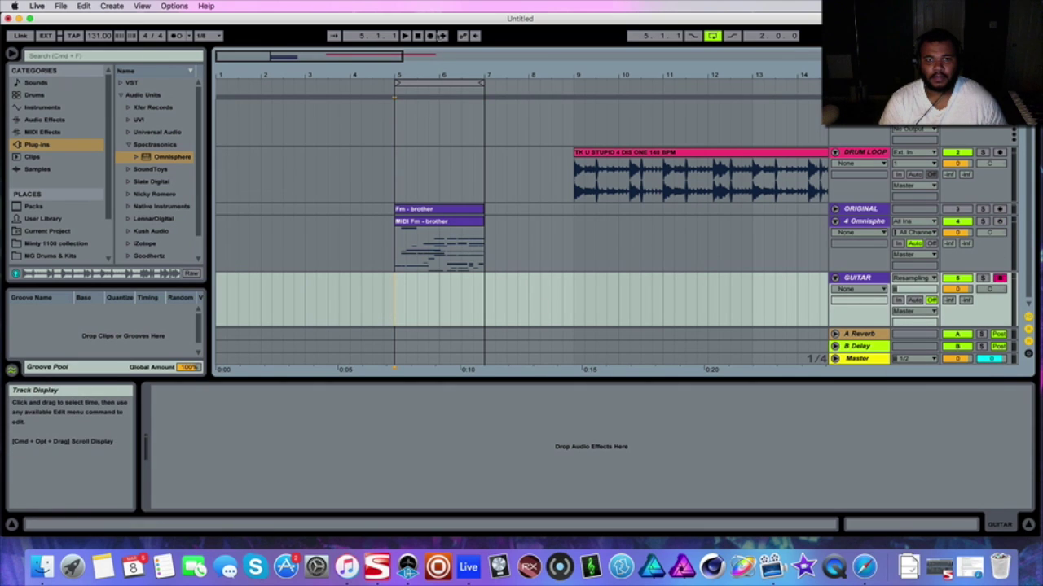
{"action": "left_click", "coordinate": [431, 37]}
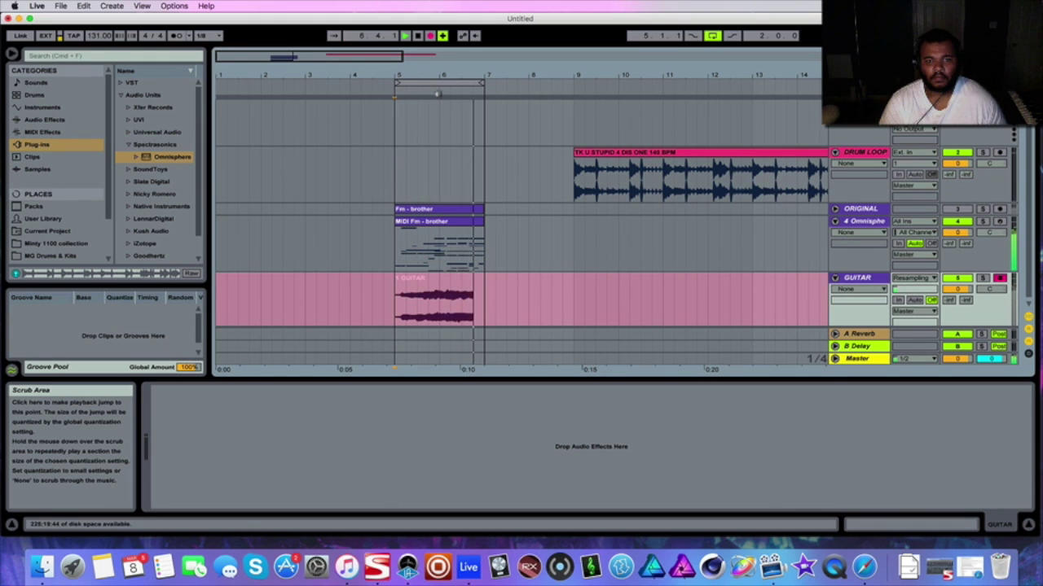
{"action": "key", "text": "space"}
{"action": "left_click", "coordinate": [397, 284]}
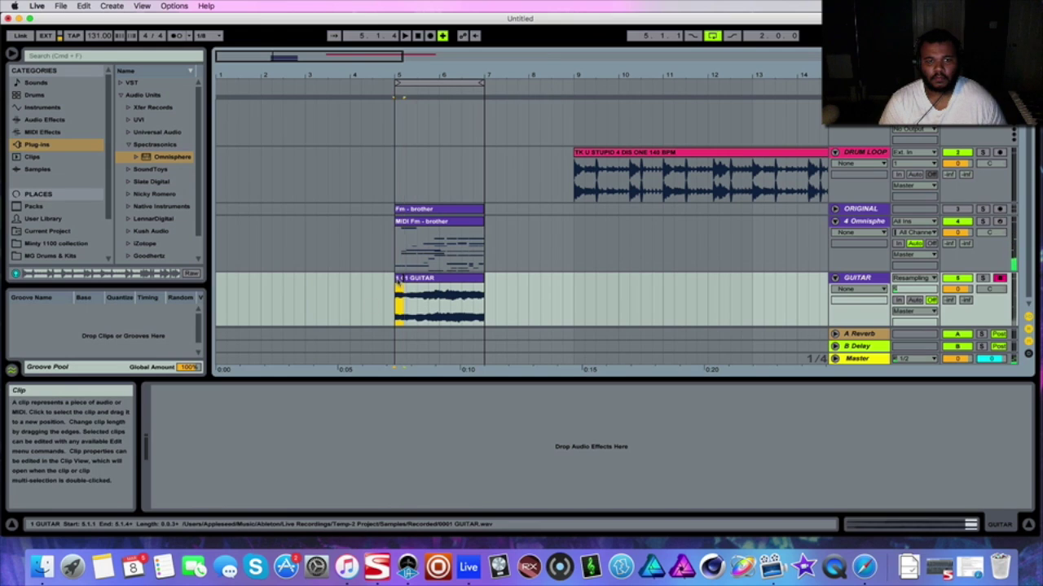
{"action": "left_click", "coordinate": [397, 277]}
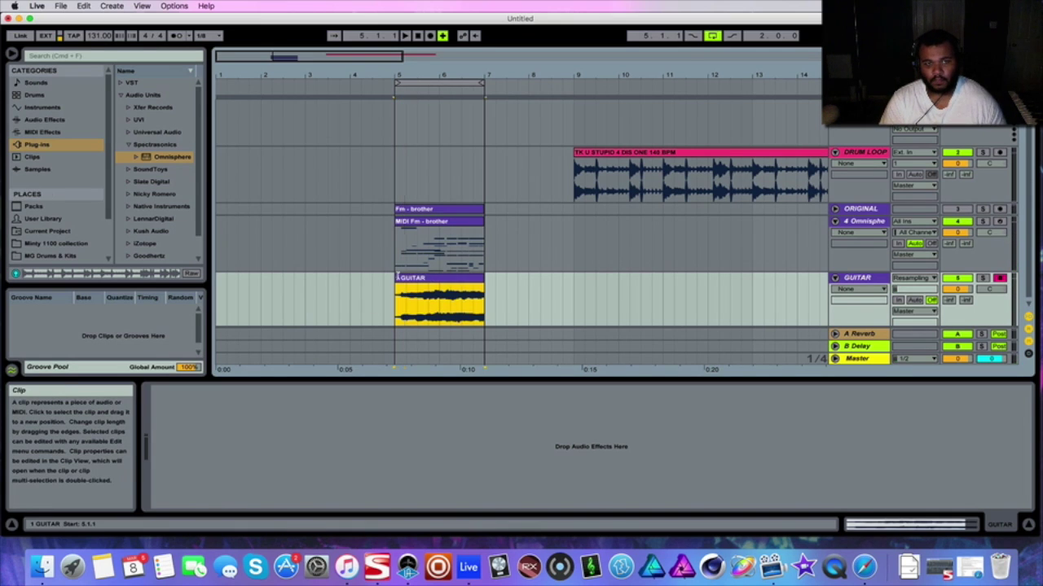
Fold and mute the 4 Omnisphere track and play the recorded GUITAR clip
{"action": "left_click", "coordinate": [835, 222]}
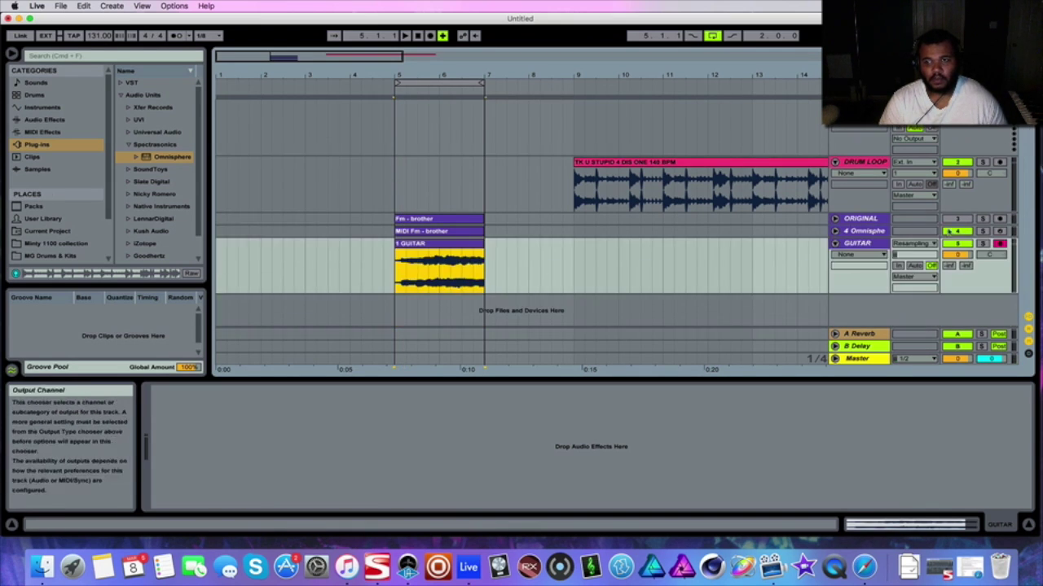
{"action": "left_click", "coordinate": [957, 233]}
{"action": "left_click", "coordinate": [868, 245]}
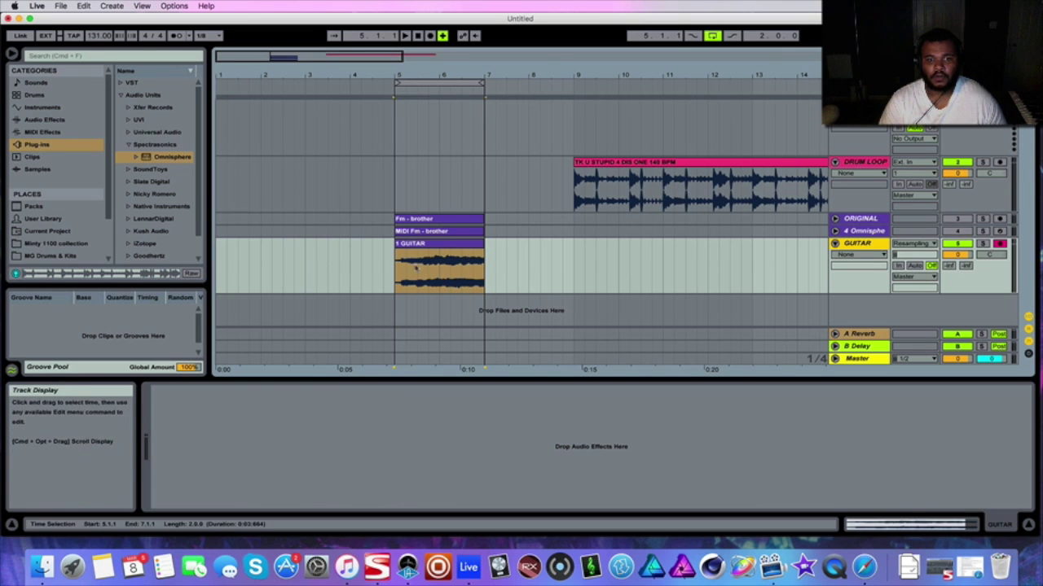
{"action": "key", "text": "space"}
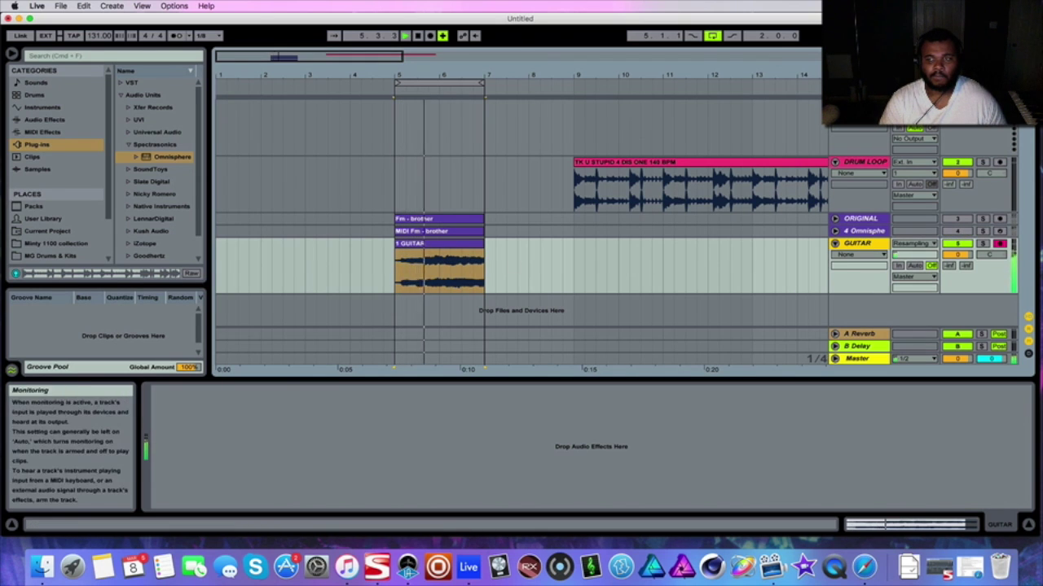
Lower the GUITAR track's volume to -3.7 dB in the mixer and hide its volume automation in the arrangement
{"action": "key", "text": "Tab"}
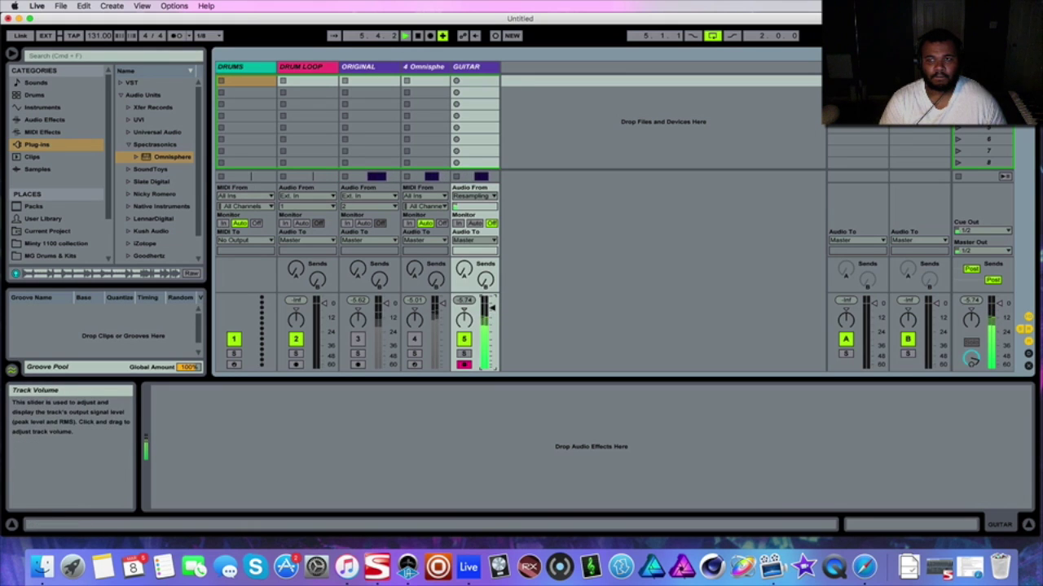
{"action": "key", "text": "Tab"}
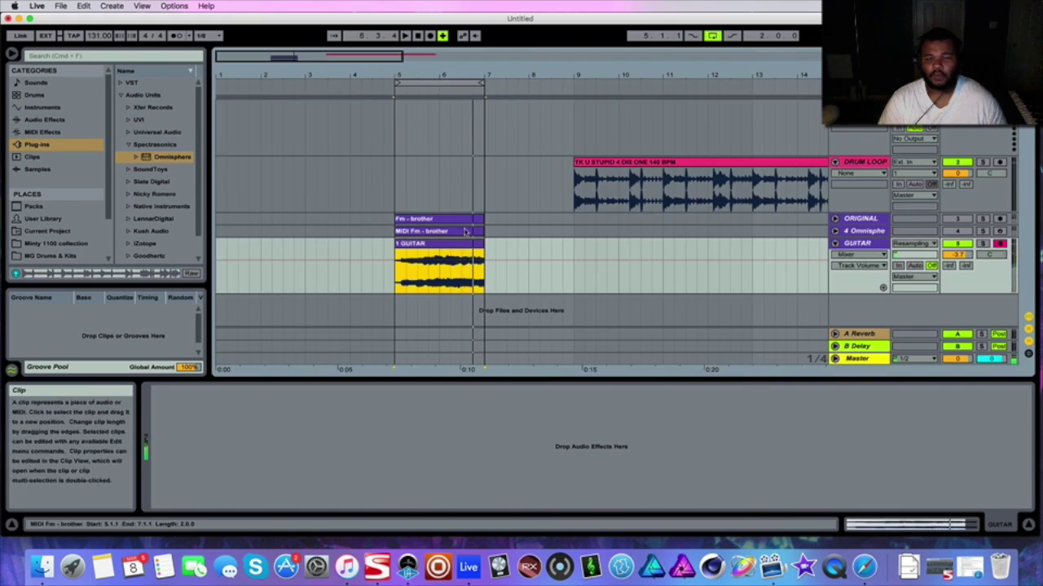
{"action": "left_click", "coordinate": [852, 255]}
{"action": "left_click", "coordinate": [857, 246]}
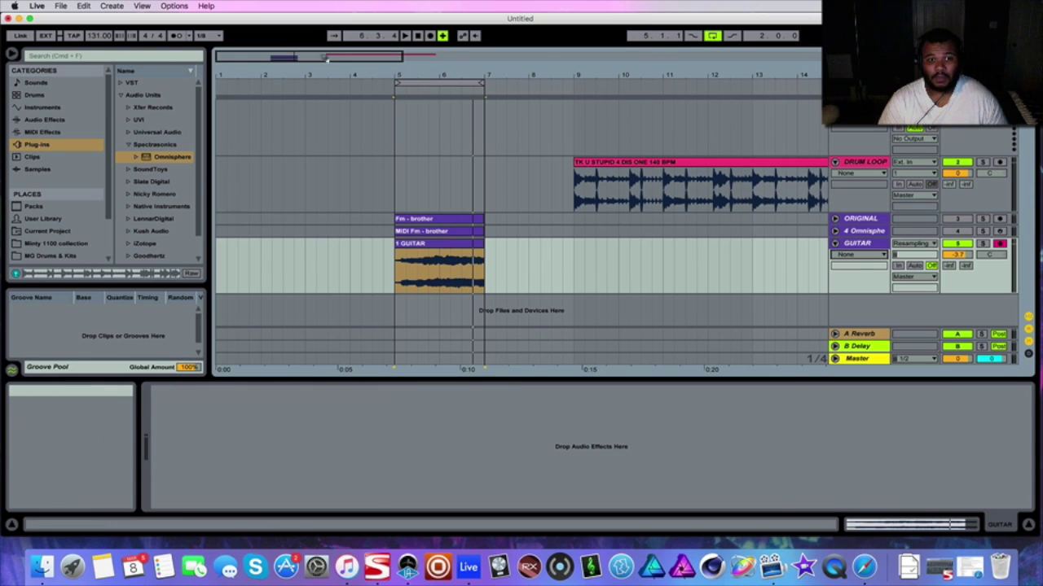
Play the loop at a tempo of 100 BPM and change the GUITAR clip's warp mode from Beats
{"action": "left_click", "coordinate": [405, 36]}
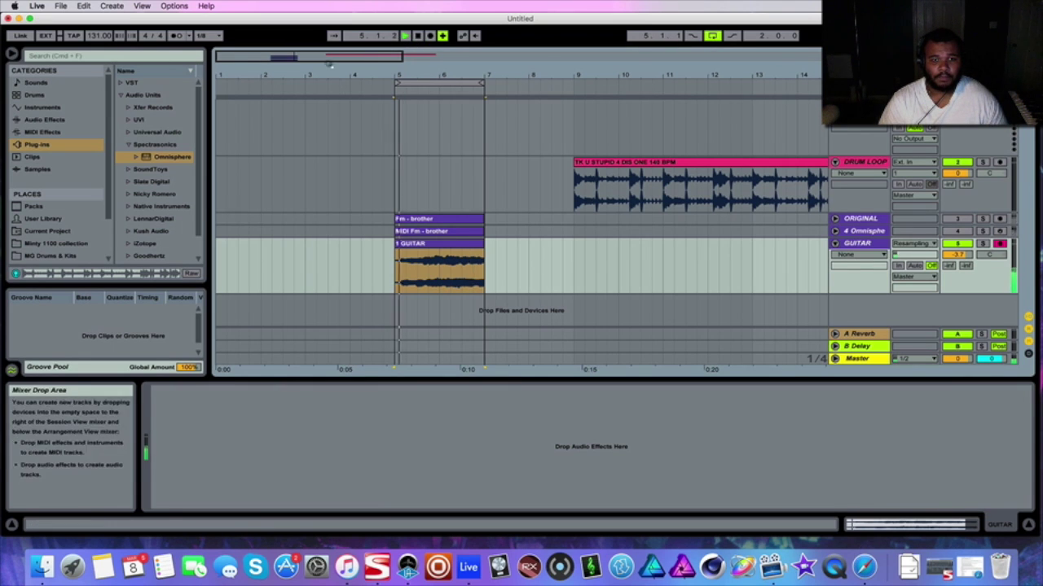
{"action": "left_click_drag", "start_coordinate": [100, 36], "coordinate": [99, 59]}
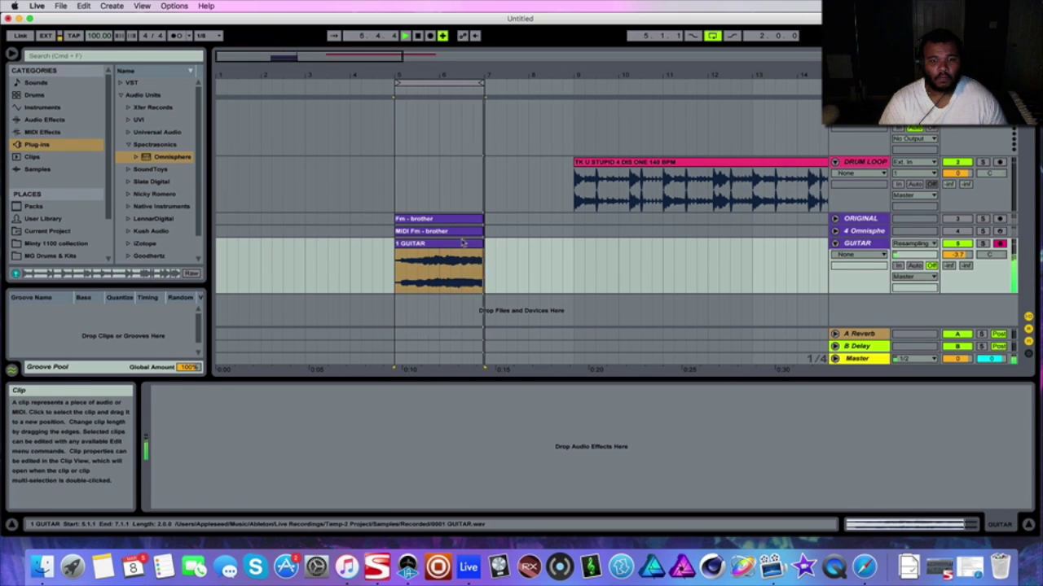
{"action": "left_click", "coordinate": [444, 265]}
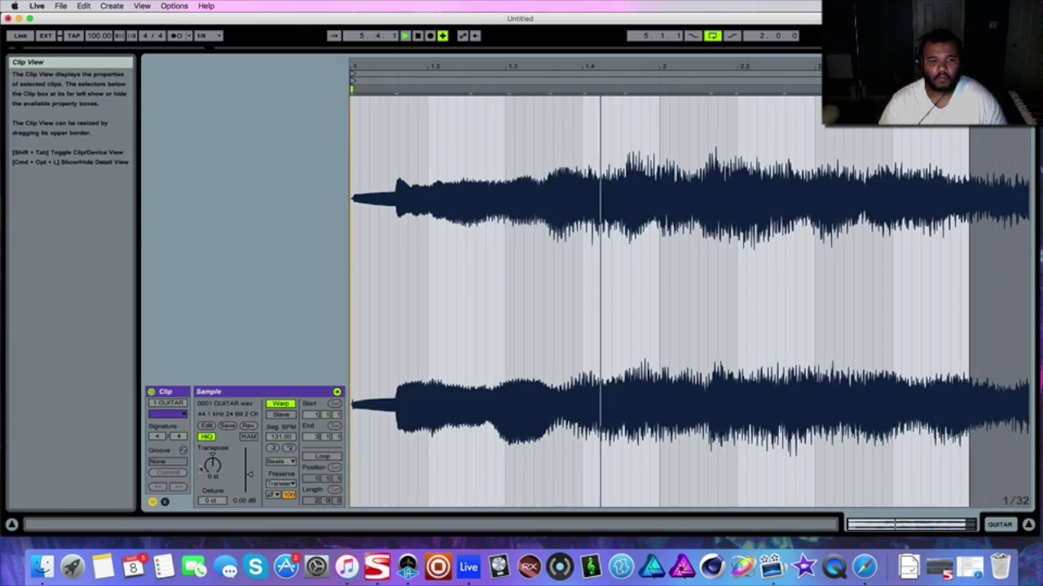
{"action": "left_click", "coordinate": [281, 462]}
{"action": "left_click", "coordinate": [280, 500]}
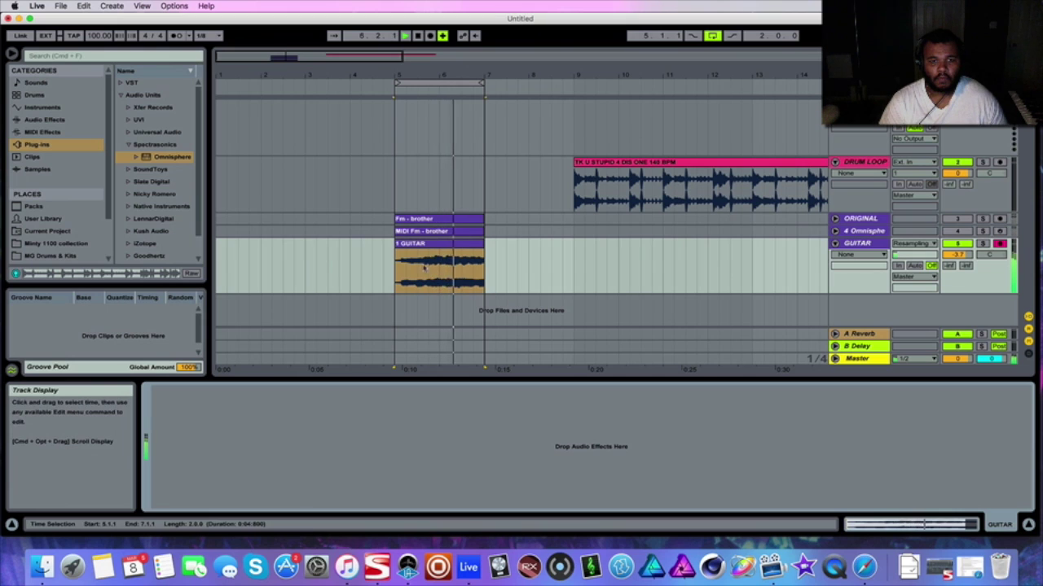
Try the song tempo at 80 and 70 BPM with the GUITAR loop playing
{"action": "left_click", "coordinate": [98, 35]}
{"action": "type", "text": "80"}
{"action": "key", "text": "Return"}
{"action": "type", "text": "70"}
{"action": "key", "text": "Return"}
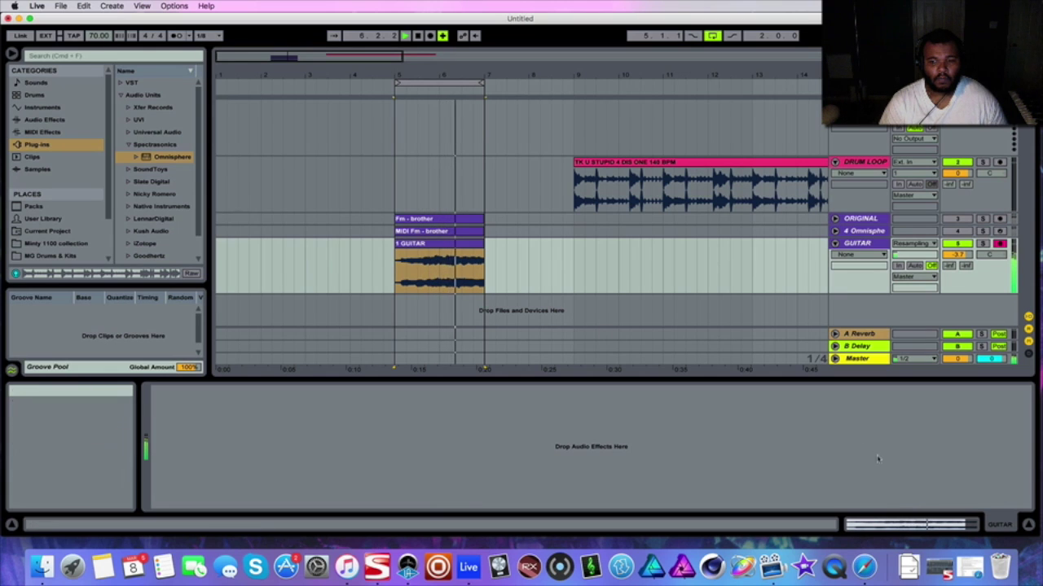
Try a tempo of 126 BPM, set the tempo to 140 BPM and stop playback
{"action": "type", "text": "126"}
{"action": "key", "text": "Return"}
{"action": "left_click_drag", "start_coordinate": [99, 35], "coordinate": [99, 39]}
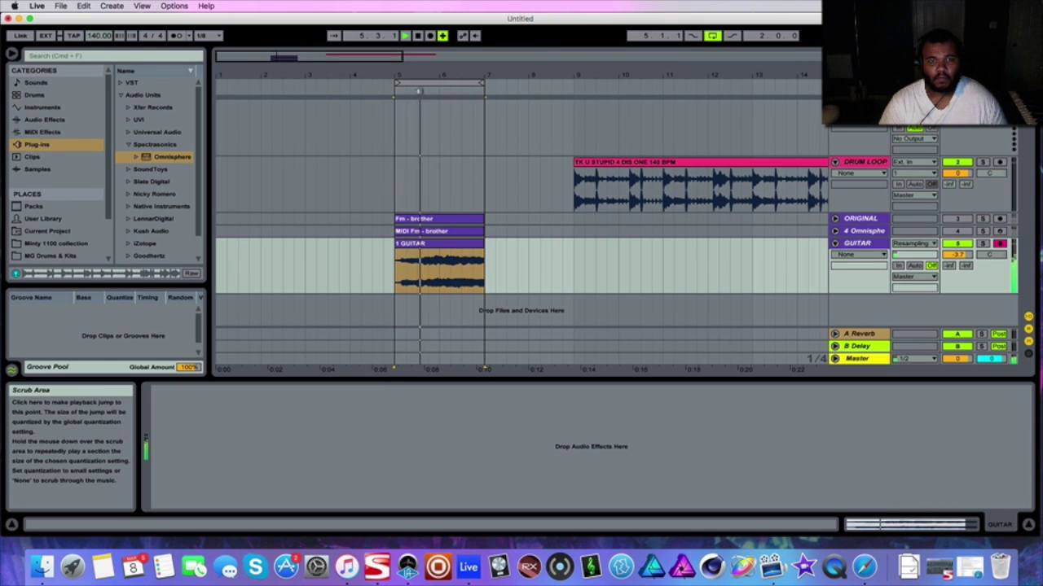
{"action": "key", "text": "space"}
{"action": "key", "text": "minus"}
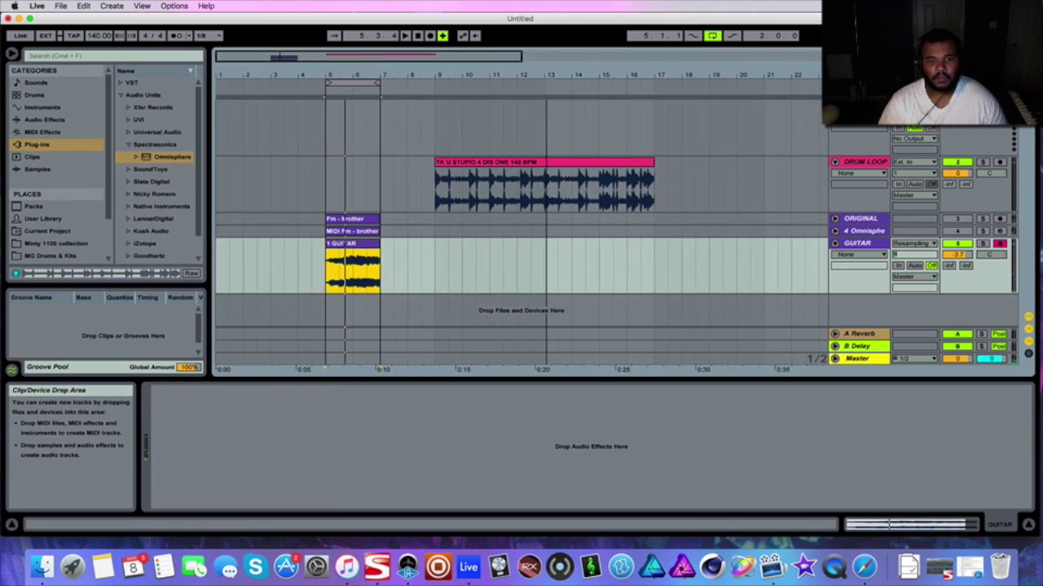
Move the GUITAR clip to bar 9 under the drum loop, loop bars 9 to 13, and duplicate the clip to fill the loop
{"action": "key", "text": "minus"}
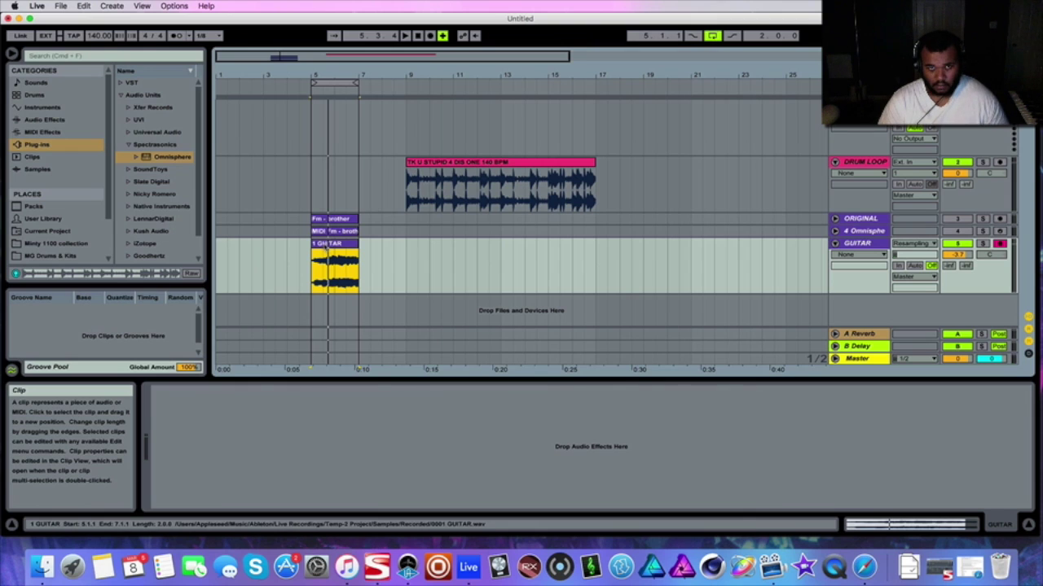
{"action": "left_click_drag", "start_coordinate": [327, 246], "coordinate": [421, 247]}
{"action": "mouse_move", "coordinate": [339, 85]}
{"action": "left_mouse_down"}
{"action": "mouse_move", "coordinate": [535, 85]}
{"action": "mouse_move", "coordinate": [502, 95]}
{"action": "left_mouse_up"}
{"action": "left_click", "coordinate": [430, 244]}
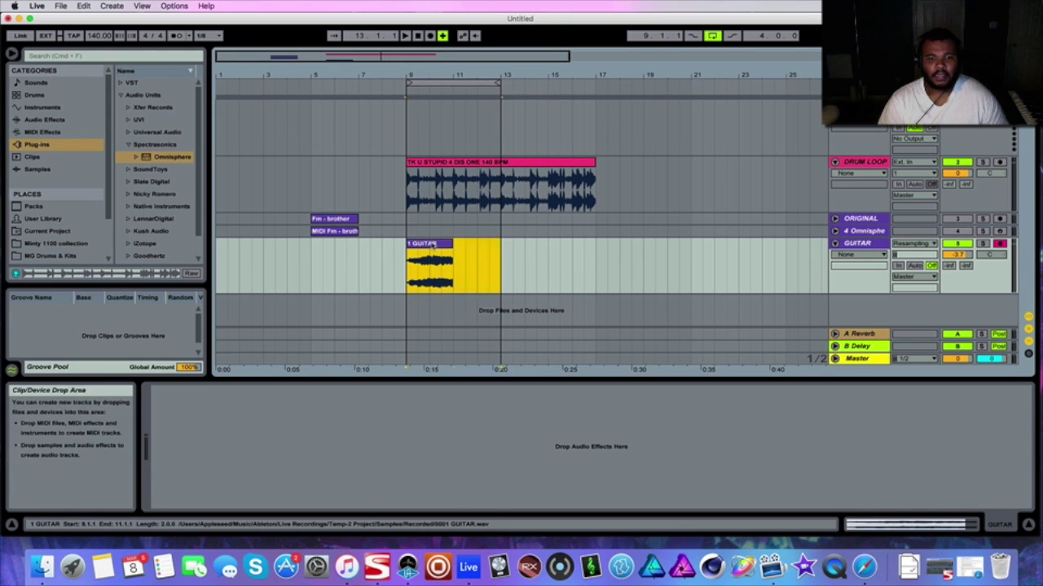
{"action": "key", "text": "super+d"}
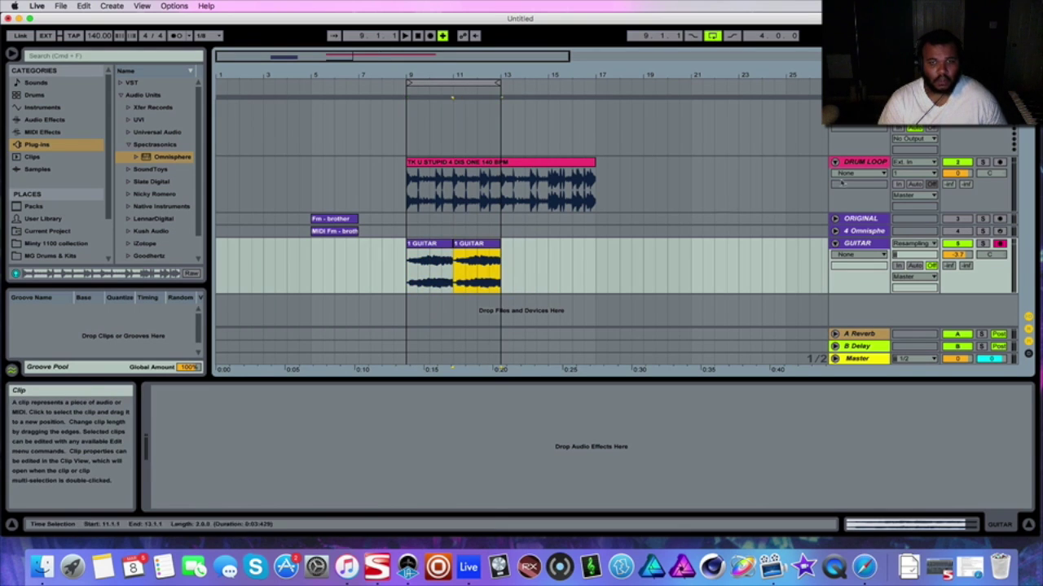
Balance the two loops by setting the DRUM LOOP track's volume to -7.5 dB and lowering the GUITAR track's volume
{"action": "key", "text": "Tab"}
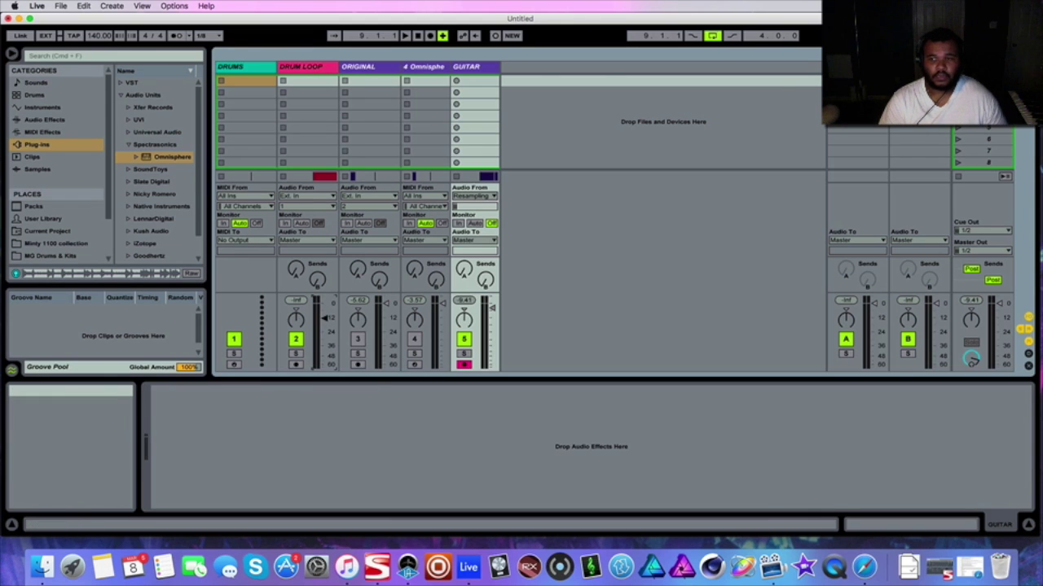
{"action": "key", "text": "Tab"}
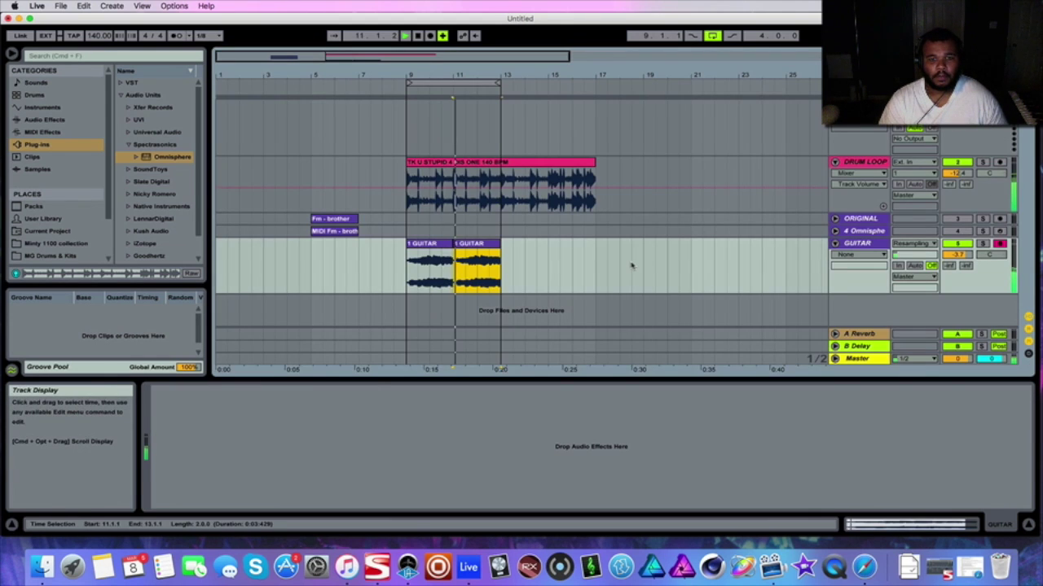
{"action": "left_click", "coordinate": [860, 173]}
{"action": "left_click", "coordinate": [861, 184]}
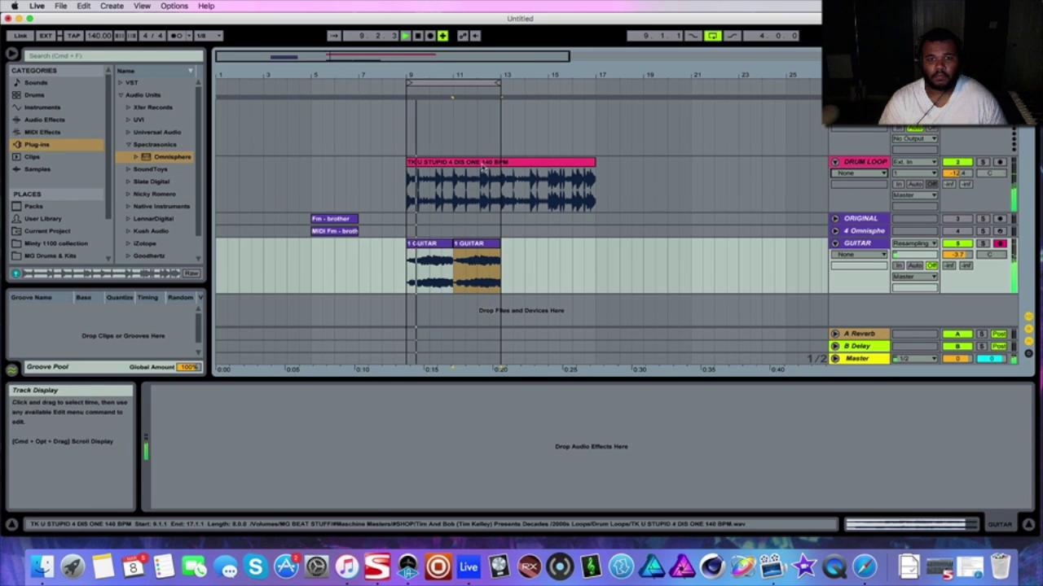
{"action": "left_click", "coordinate": [482, 165]}
{"action": "left_click", "coordinate": [1026, 56]}
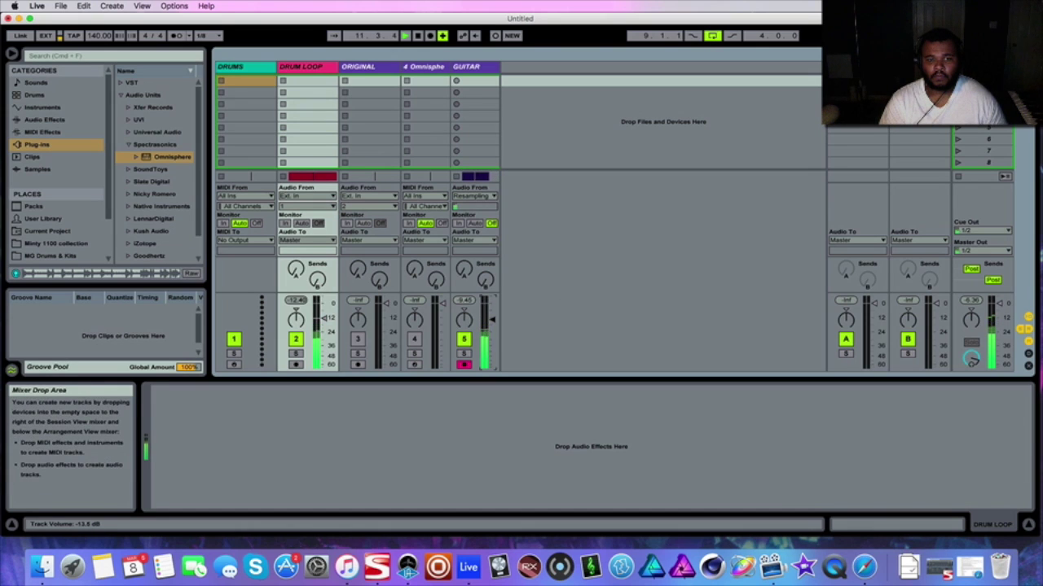
{"action": "left_click_drag", "start_coordinate": [325, 310], "coordinate": [324, 312]}
{"action": "left_click", "coordinate": [1027, 56]}
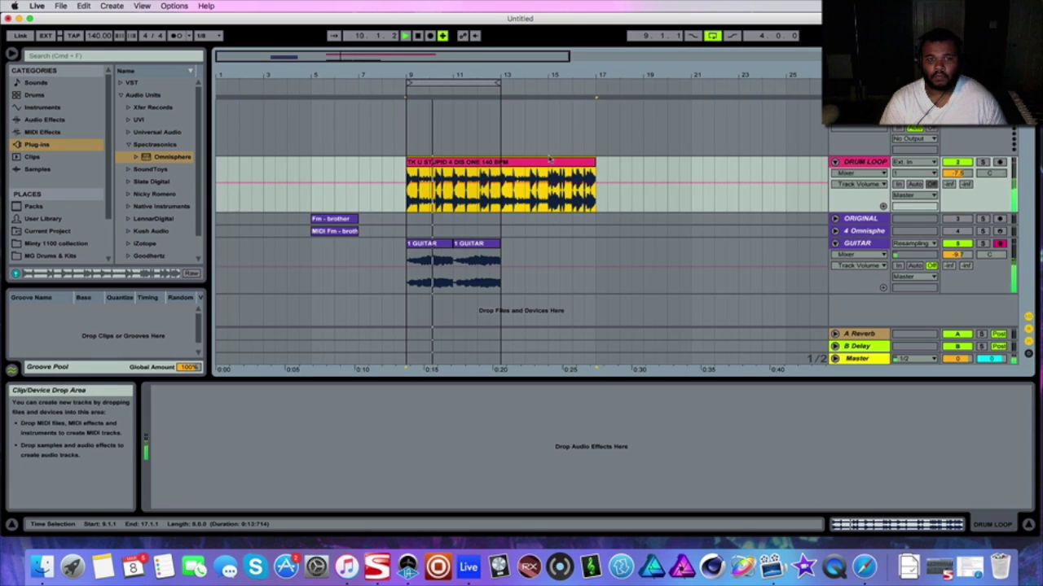
Double the drum loop clip's original tempo to 280 BPM
{"action": "left_click", "coordinate": [859, 525]}
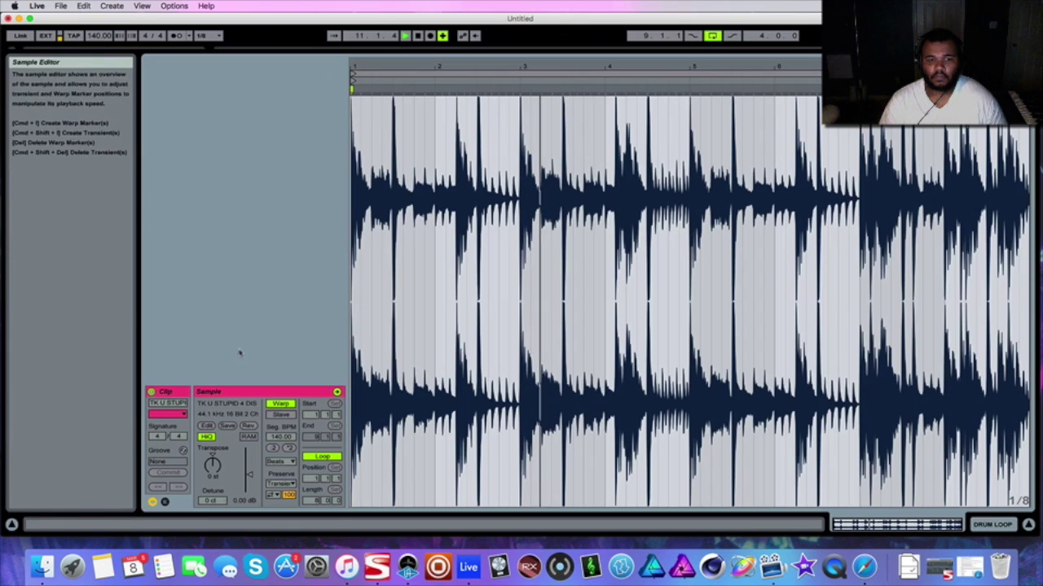
{"action": "left_click", "coordinate": [290, 448]}
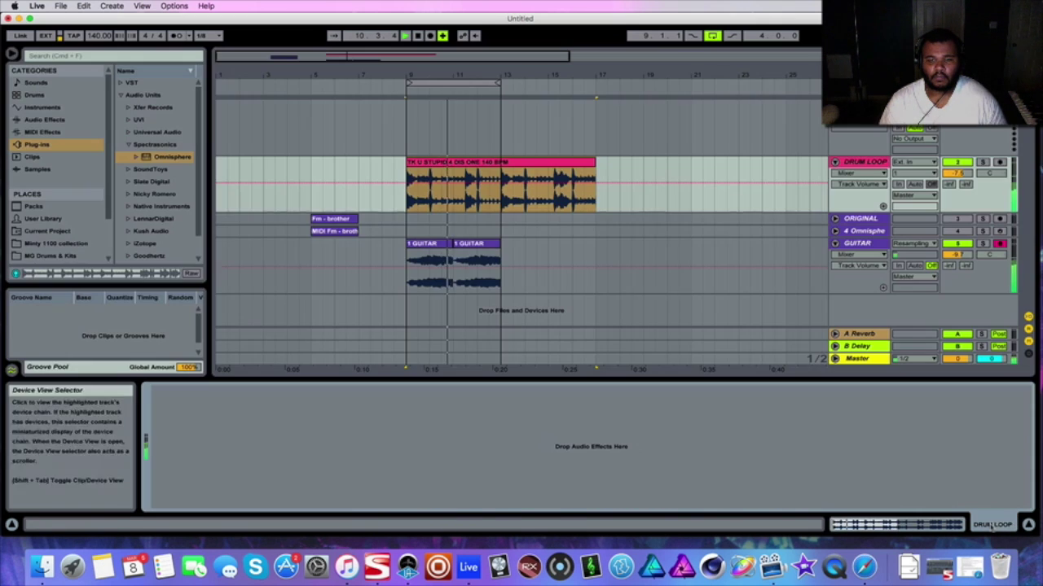
{"action": "key", "text": "Tab"}
Double the original tempo of both GUITAR clips to 262 BPM so they play at half speed
{"action": "left_click", "coordinate": [435, 251]}
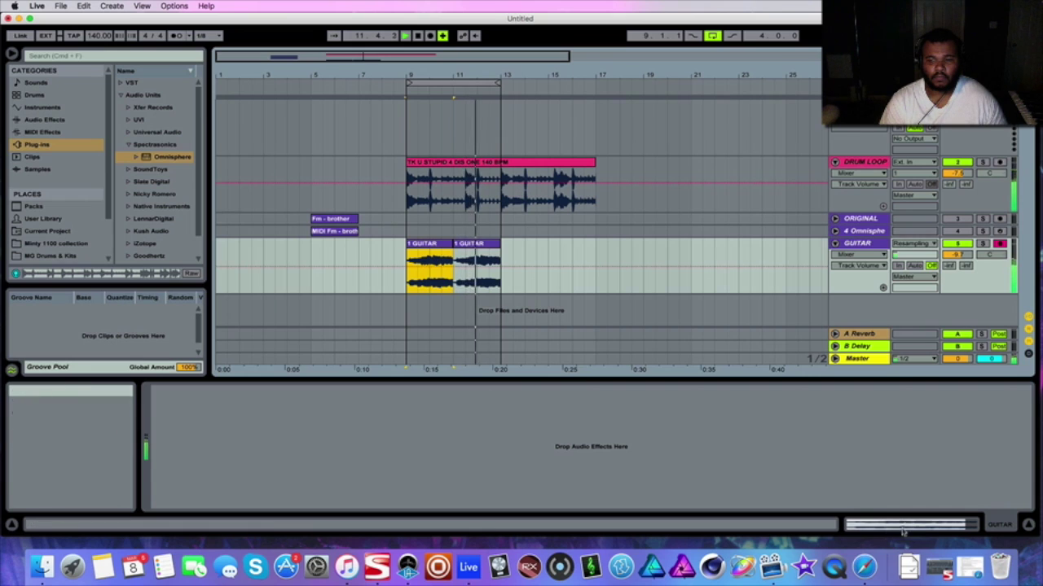
{"action": "key", "text": "Tab"}
{"action": "left_click", "coordinate": [288, 448]}
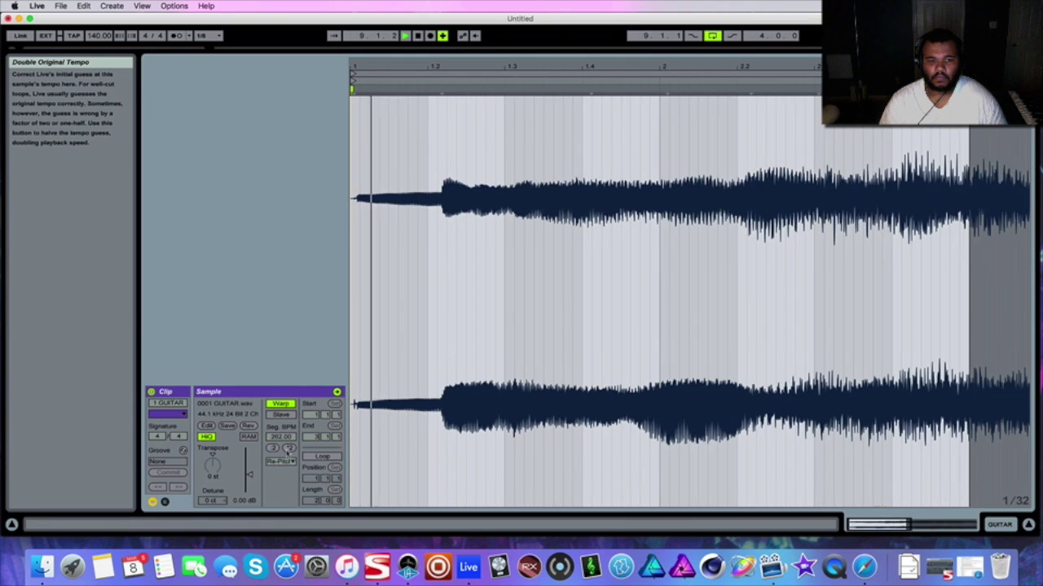
{"action": "key", "text": "Tab"}
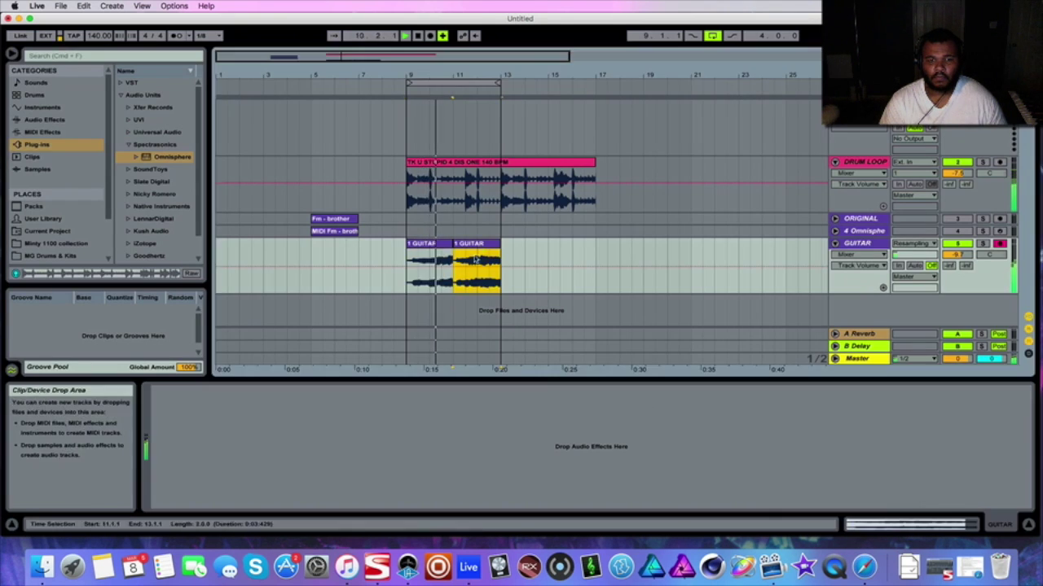
{"action": "key", "text": "Tab"}
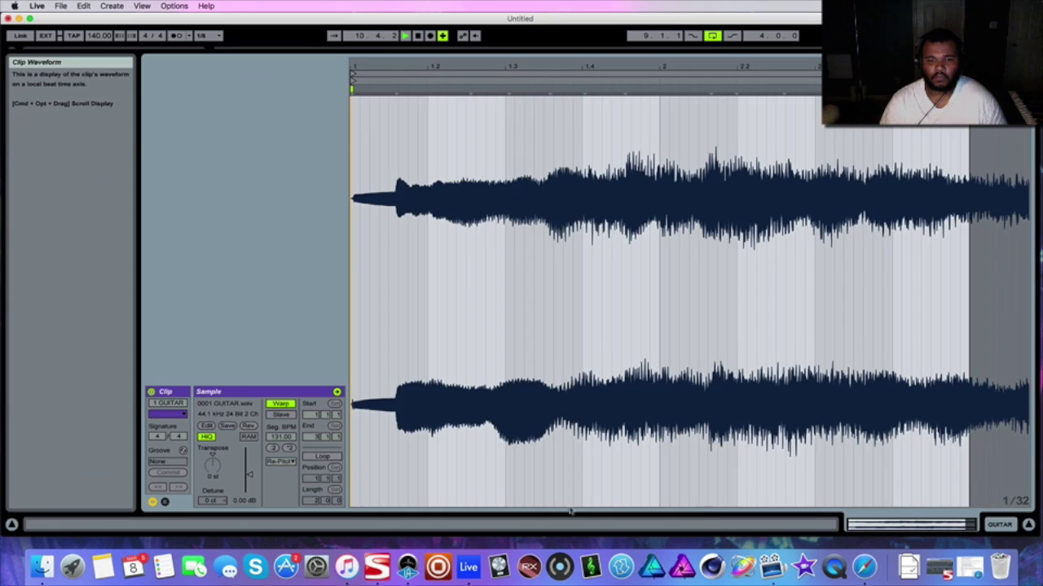
{"action": "left_click", "coordinate": [289, 448]}
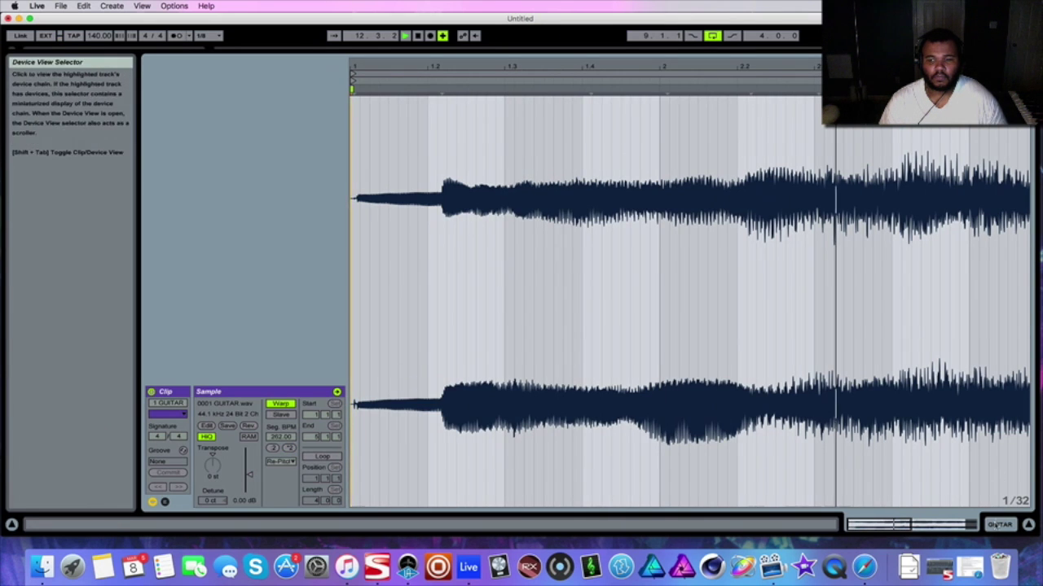
{"action": "key", "text": "Tab"}
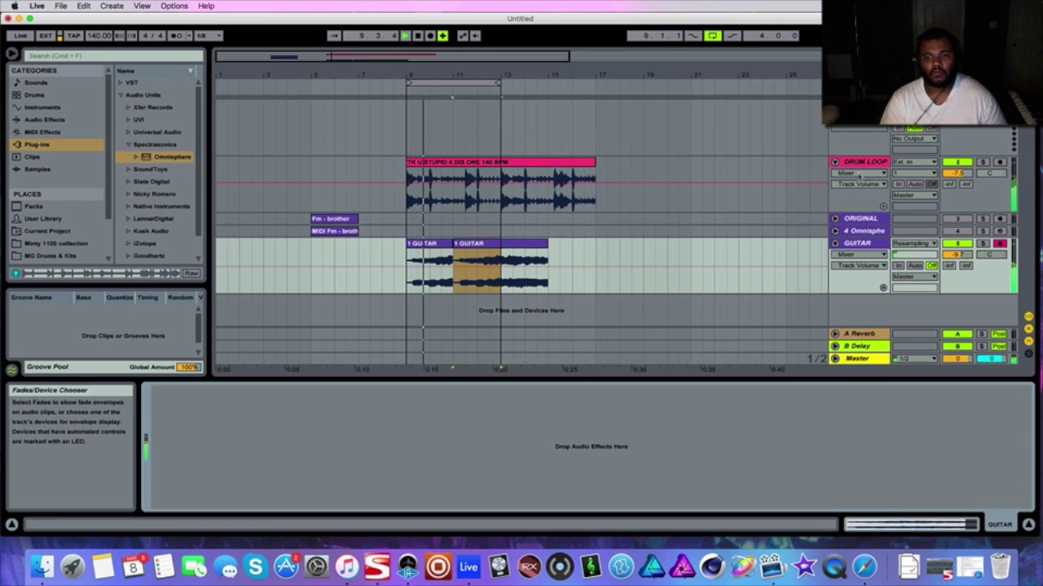
Hide the volume automation on the DRUM LOOP and GUITAR tracks by setting their envelope display to None
{"action": "left_click", "coordinate": [860, 172]}
{"action": "left_click", "coordinate": [843, 182]}
{"action": "left_click", "coordinate": [859, 254]}
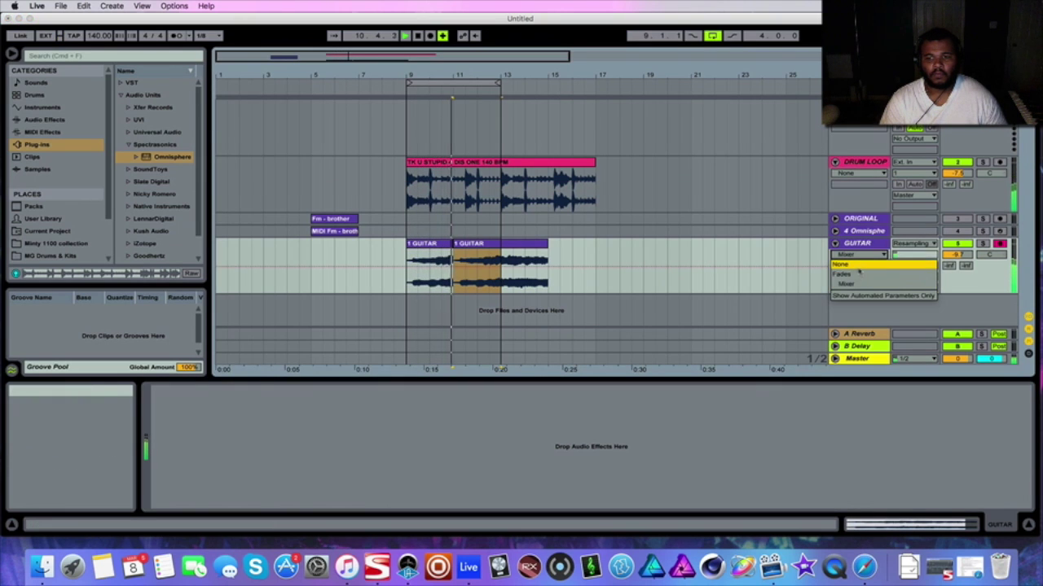
{"action": "left_click", "coordinate": [843, 265]}
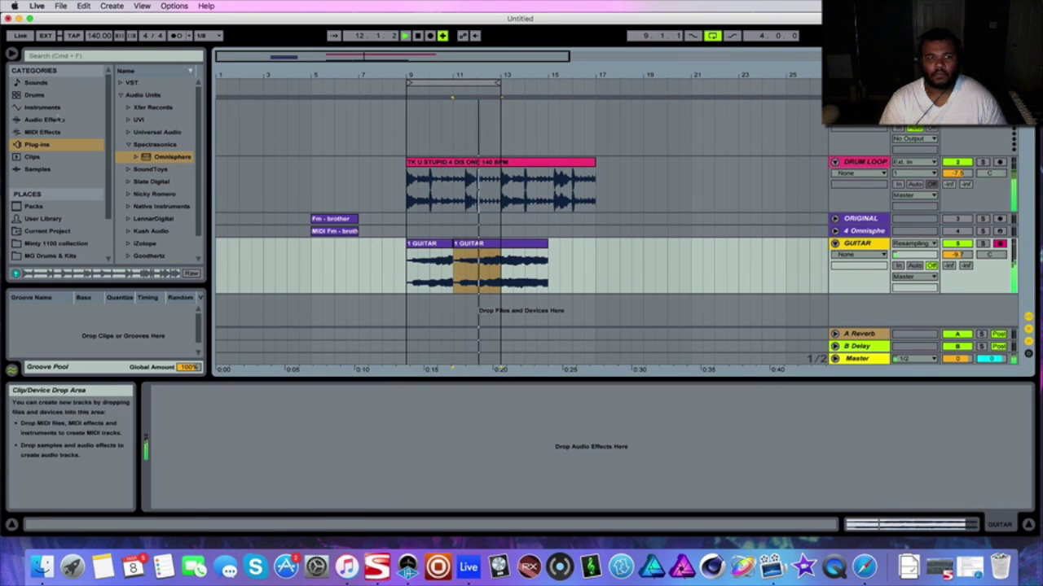
Load an EQ Eight audio effect onto the GUITAR track
{"action": "left_click", "coordinate": [57, 124]}
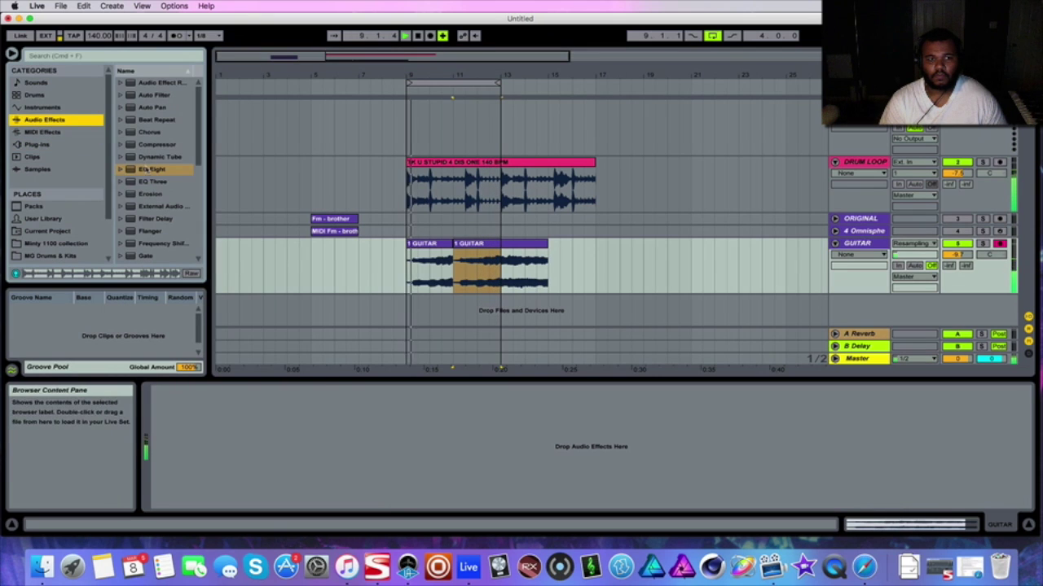
{"action": "key", "text": "Right"}
{"action": "key", "text": "Return"}
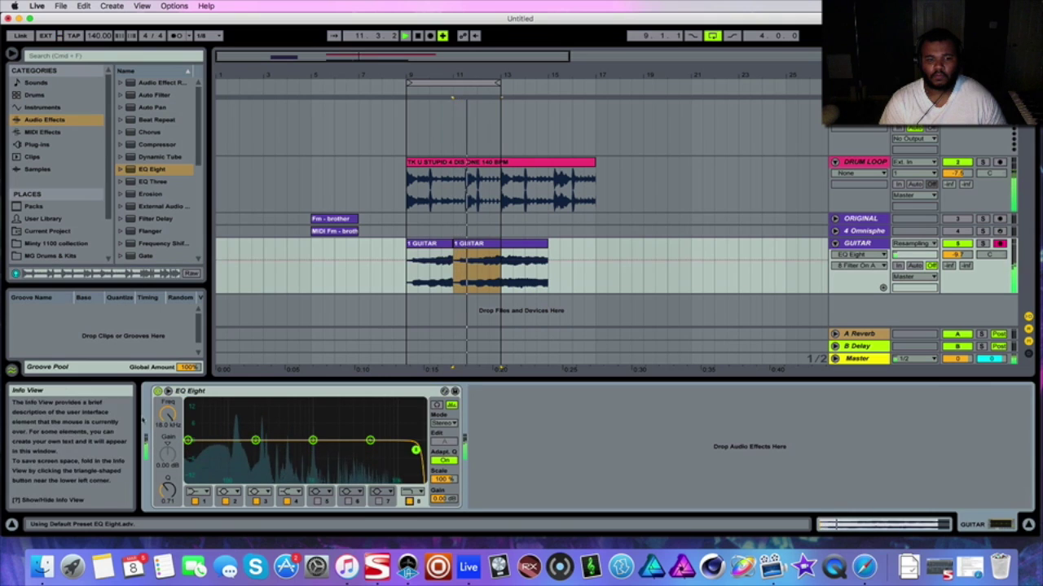
Lower the EQ Eight's band 8 high-cut to the midrange and make band 1 a low-cut filter at about 109 Hz
{"action": "left_click_drag", "start_coordinate": [415, 450], "coordinate": [320, 450]}
{"action": "left_click", "coordinate": [197, 493]}
{"action": "left_click", "coordinate": [196, 521]}
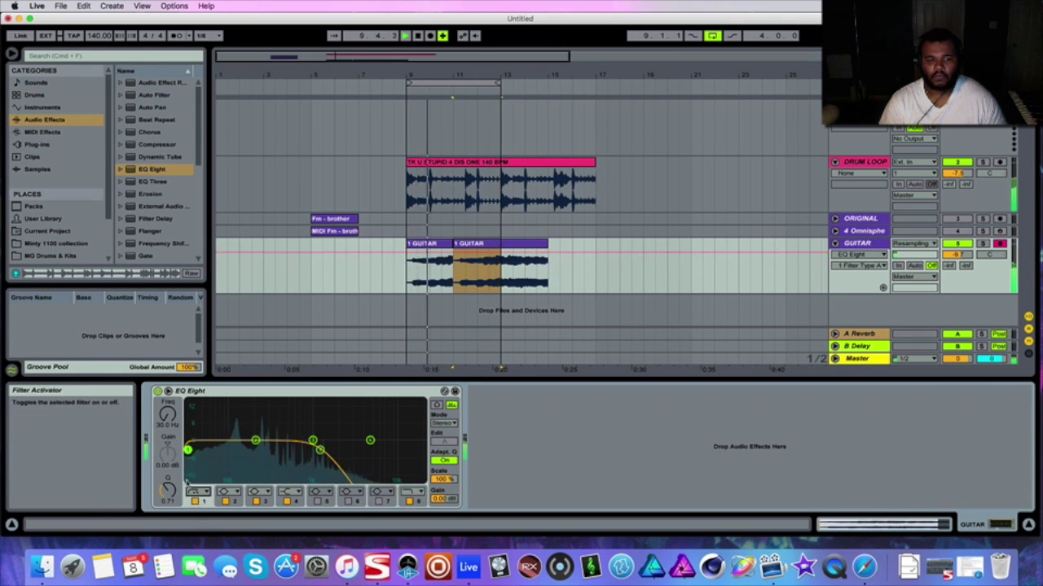
{"action": "left_click_drag", "start_coordinate": [188, 441], "coordinate": [232, 450]}
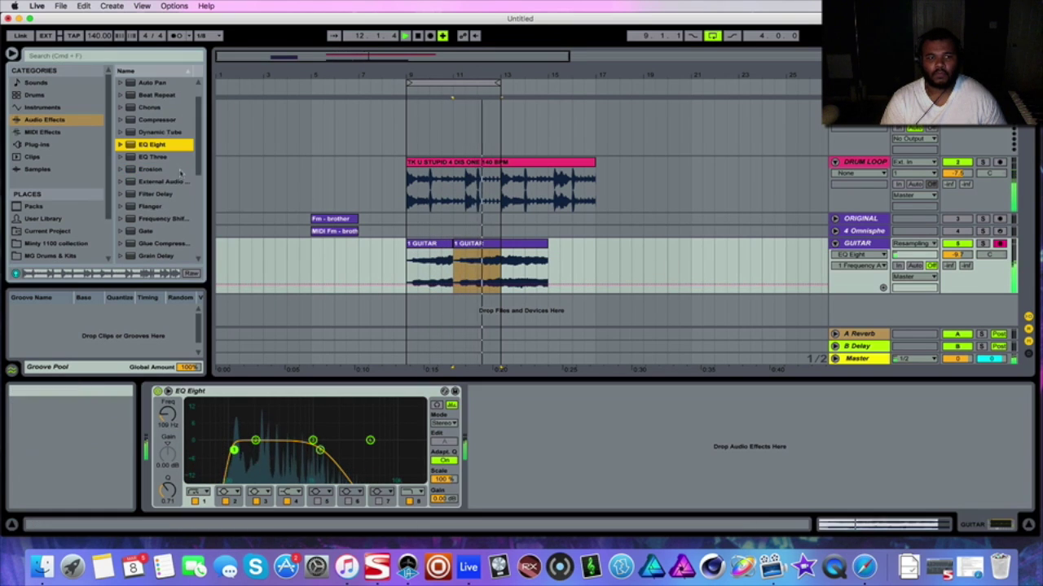
Add the Redux preset Mirage after the EQ Eight on the GUITAR track
{"action": "scroll", "coordinate": [149, 213], "scroll_direction": "down", "scroll_amount": 5}
{"action": "scroll", "coordinate": [172, 253], "scroll_direction": "down", "scroll_amount": 2}
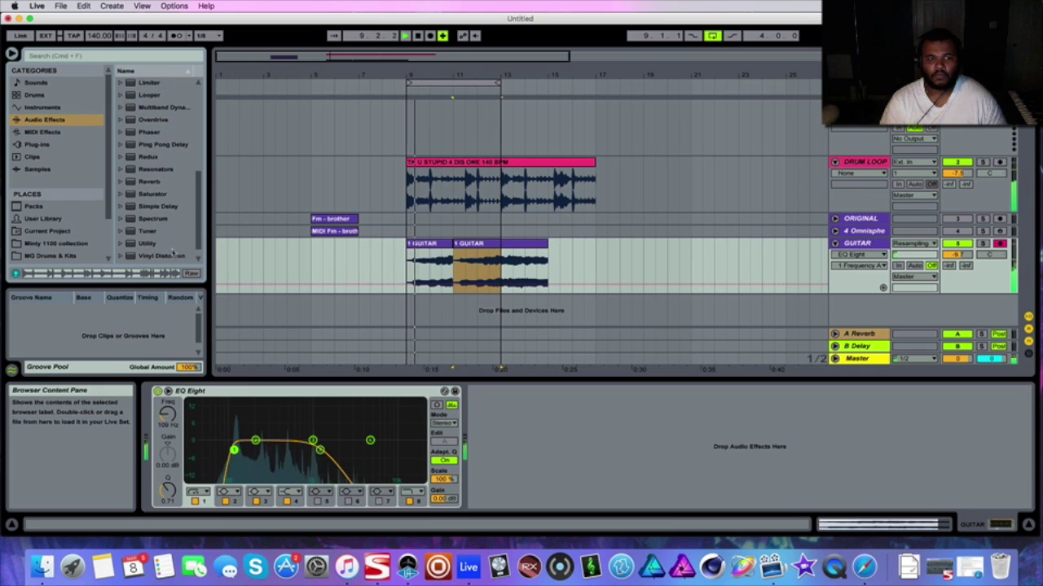
{"action": "scroll", "coordinate": [155, 246], "scroll_direction": "down", "scroll_amount": 1}
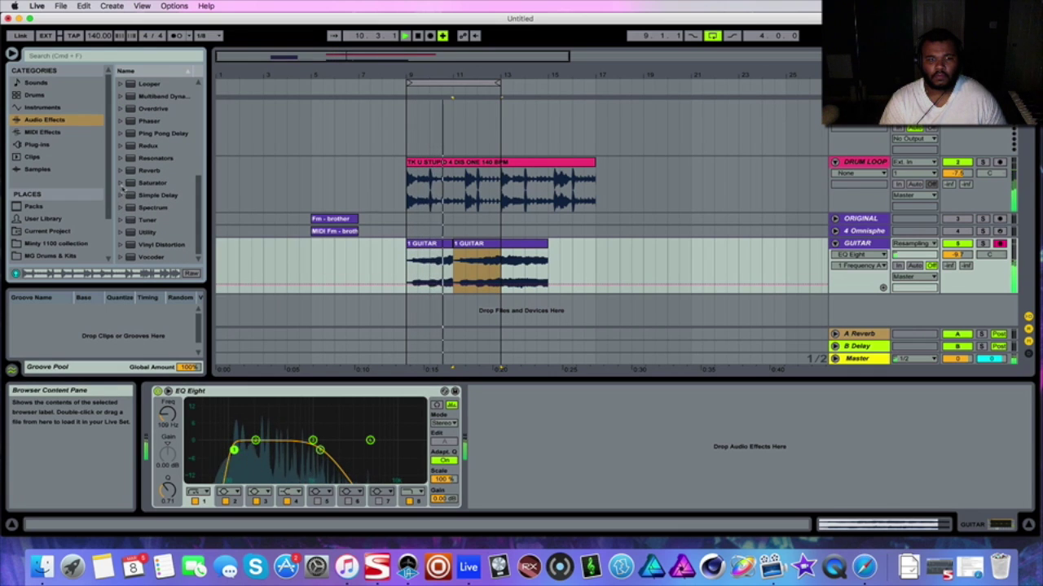
{"action": "left_click", "coordinate": [120, 145]}
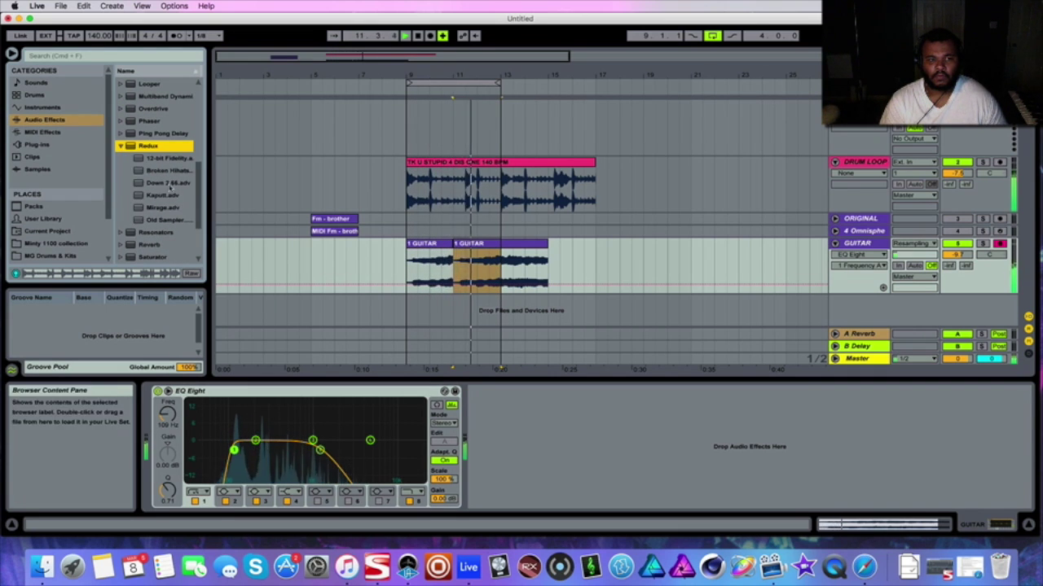
{"action": "left_click_drag", "start_coordinate": [163, 208], "coordinate": [481, 412]}
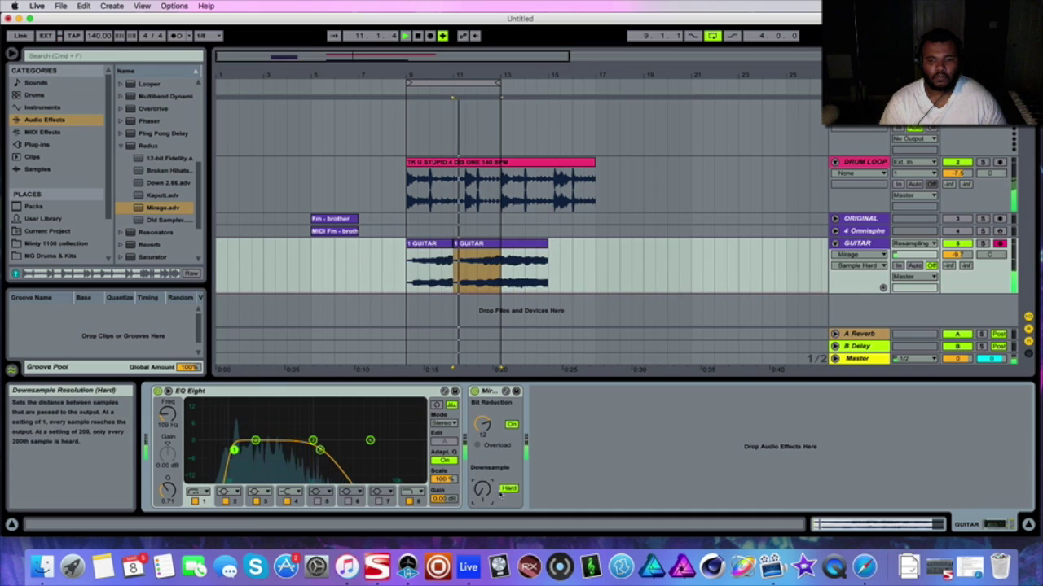
Delete the second half of the first GUITAR clip and duplicate its first half into bar 10
{"action": "left_click_drag", "start_coordinate": [443, 268], "coordinate": [438, 265]}
{"action": "key", "text": "Delete"}
{"action": "left_click", "coordinate": [418, 260]}
{"action": "key", "text": "super+d"}
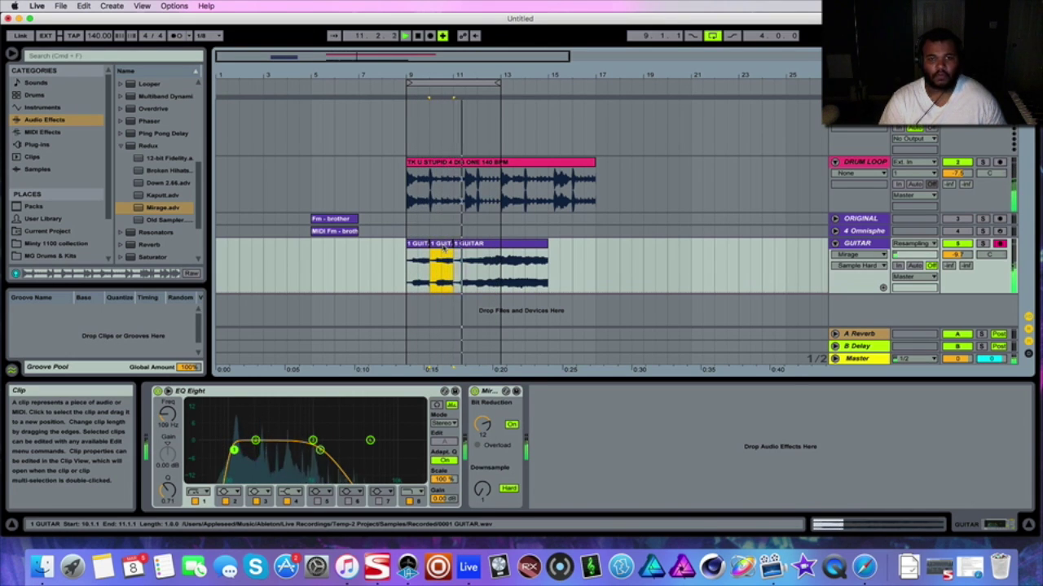
Set the song tempo to 125 BPM and halve the drum loop clip's original tempo to 140 BPM
{"action": "left_click_drag", "start_coordinate": [99, 35], "coordinate": [98, 49]}
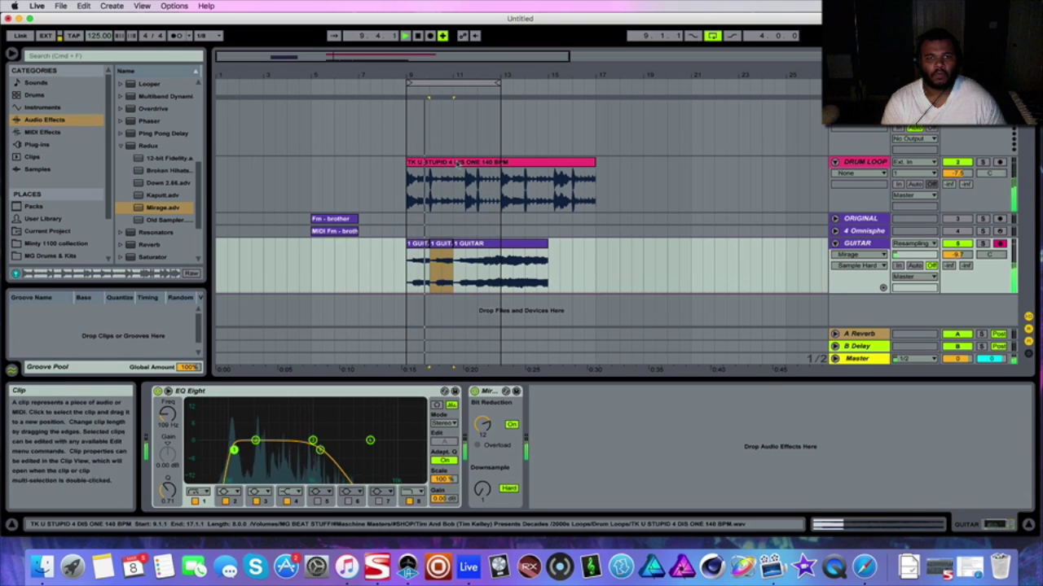
{"action": "left_click", "coordinate": [458, 163]}
{"action": "key", "text": "shift+Tab"}
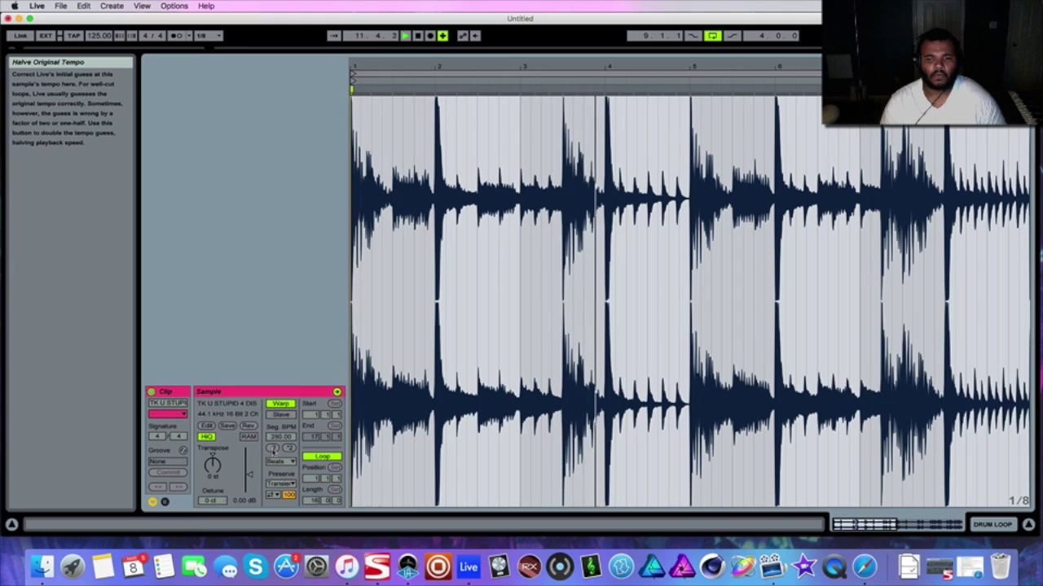
{"action": "left_click", "coordinate": [273, 449]}
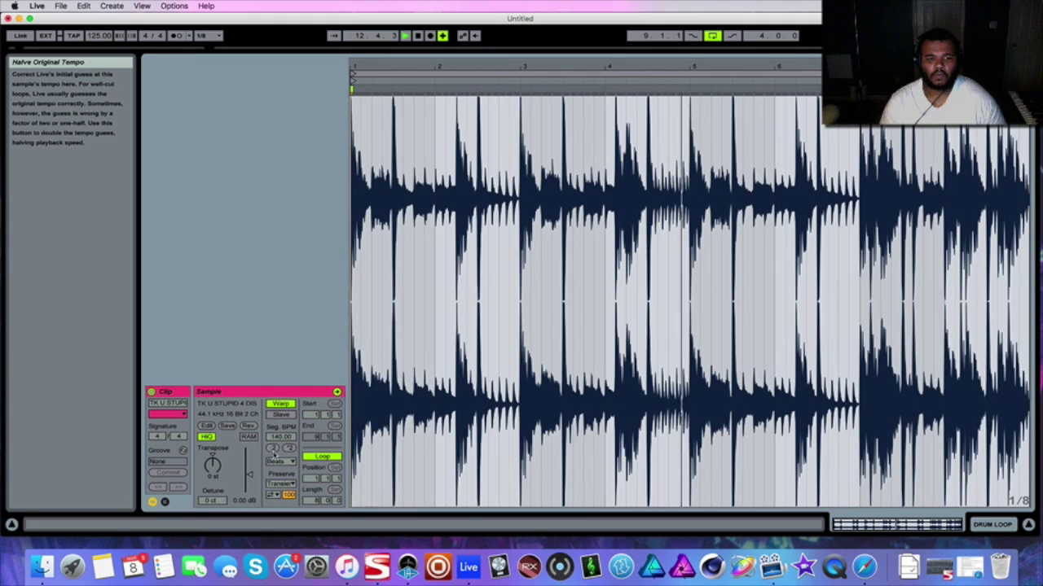
{"action": "key", "text": "shift+Tab"}
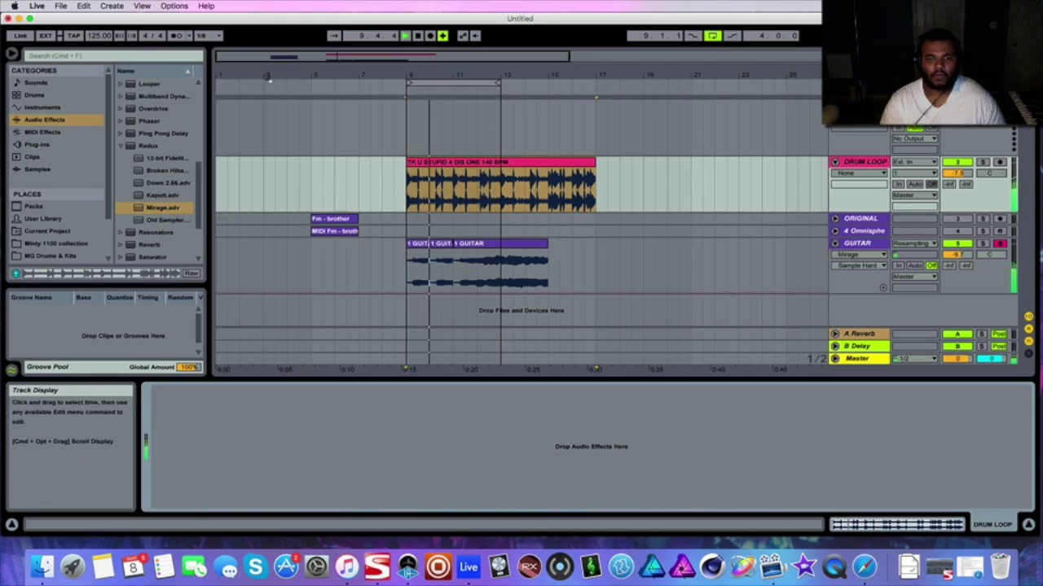
Fold the GUITAR track, set the DRUM LOOP track's volume to -6.4 dB, and stop playback
{"action": "left_click", "coordinate": [834, 243]}
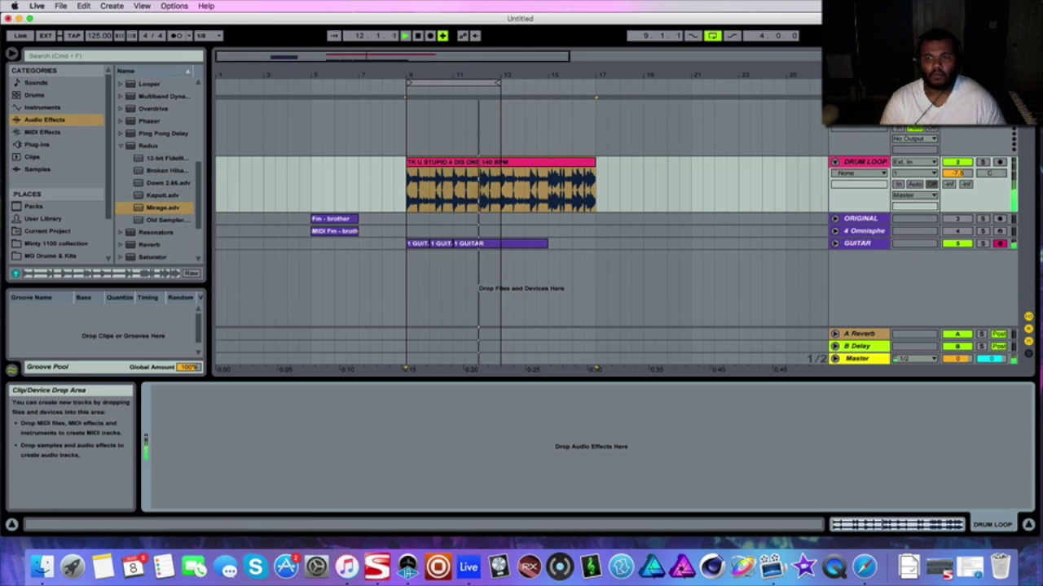
{"action": "key", "text": "Tab"}
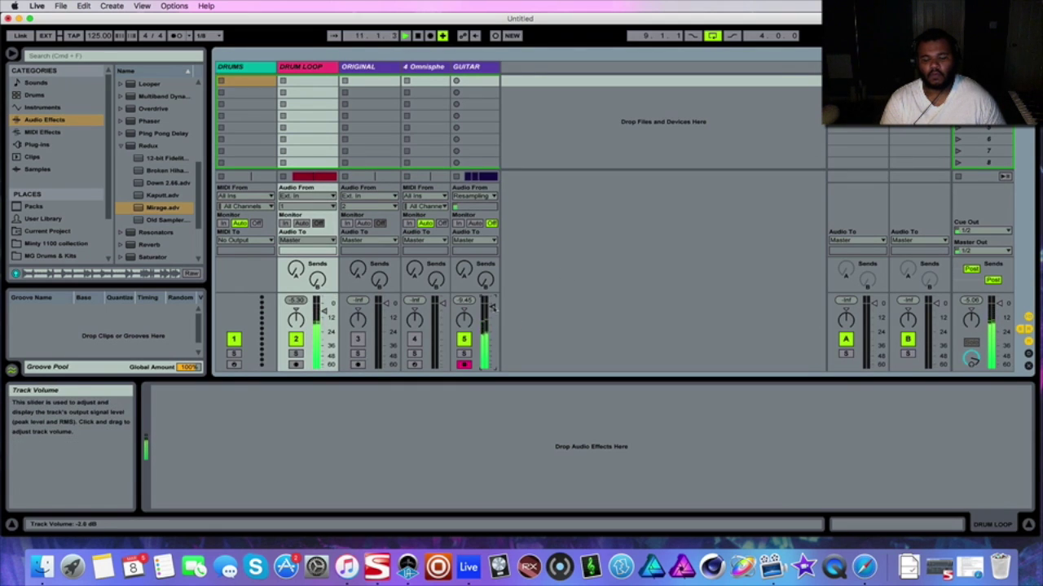
{"action": "key", "text": "Tab"}
{"action": "key", "text": "space"}
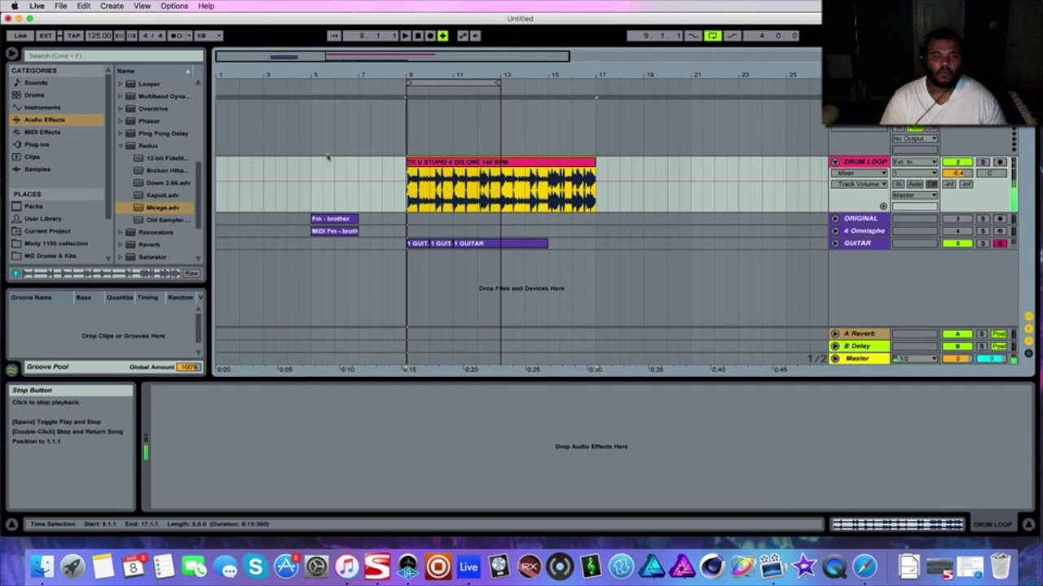
Move the original Fm - brother clip to bar 17, set the loop to bars 17 to 19, and play it
{"action": "left_click_drag", "start_coordinate": [330, 220], "coordinate": [615, 219]}
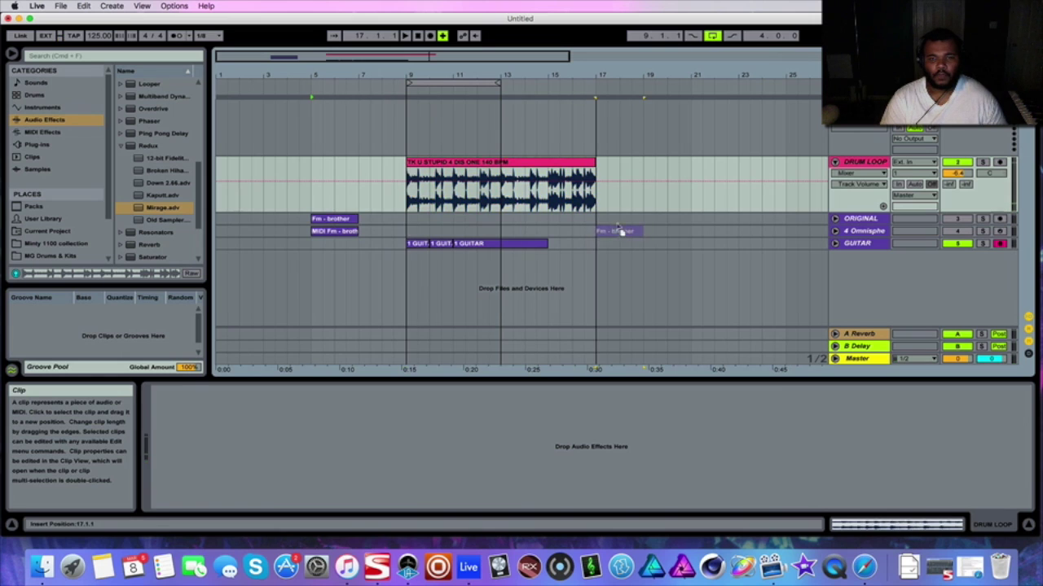
{"action": "left_click_drag", "start_coordinate": [468, 83], "coordinate": [634, 83]}
{"action": "key", "text": "space"}
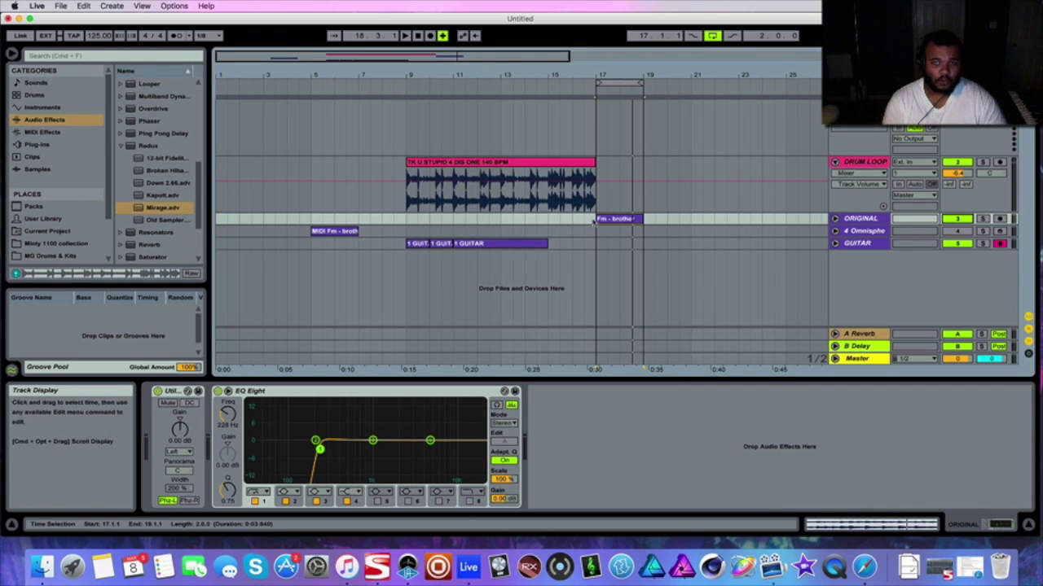
Set the loop back to bars 9 to 13, play the guitar with the drum loop from bar 9, and stop
{"action": "left_click_drag", "start_coordinate": [621, 78], "coordinate": [494, 90]}
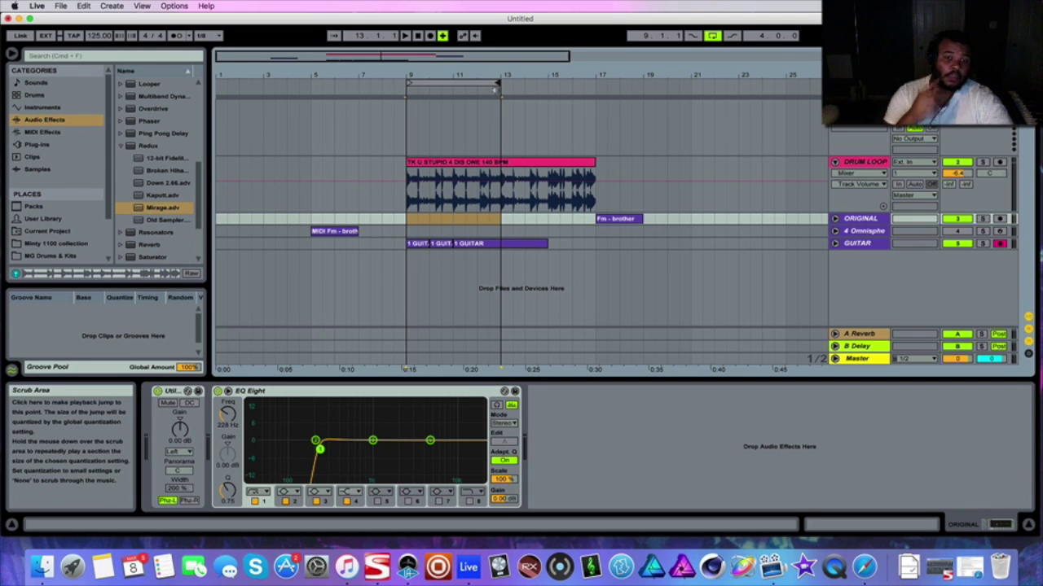
{"action": "left_click", "coordinate": [408, 232]}
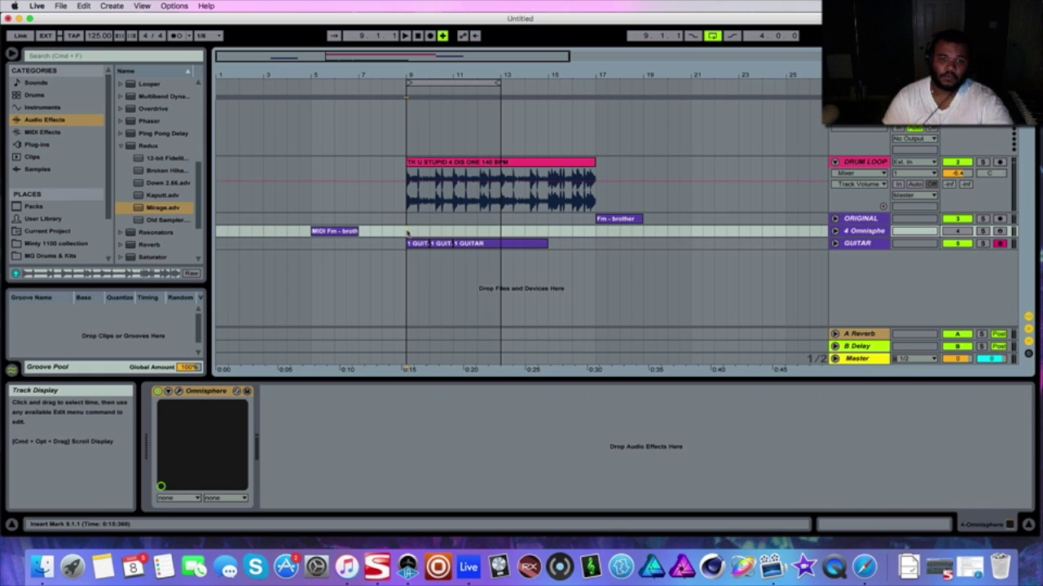
{"action": "key", "text": "space"}
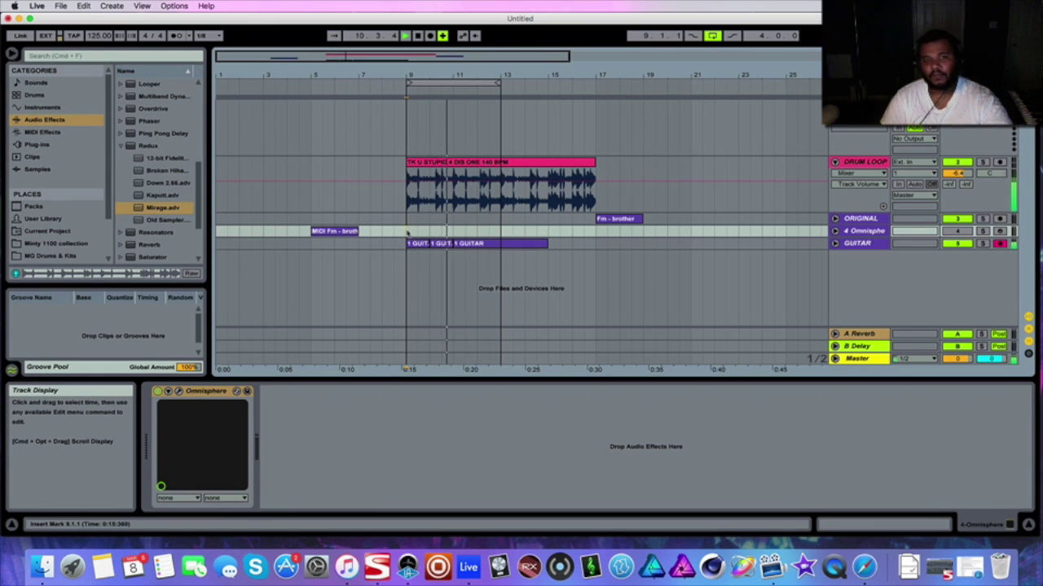
{"action": "key", "text": "space"}
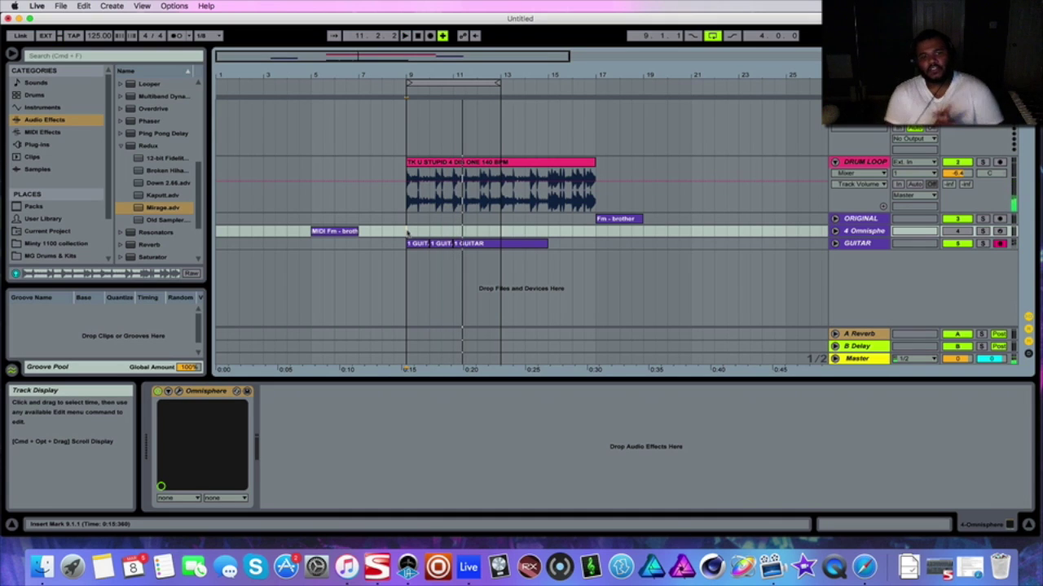